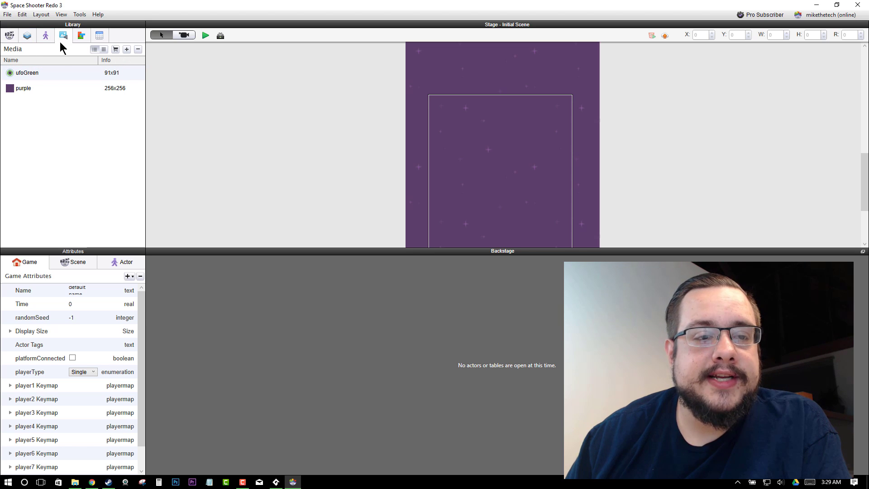
# - Import meteorBrown_big1.png from the SpaceShooterRedux PNG Meteors folder into the media library, replacing any existing image of that name
pyautogui.click(129, 47)
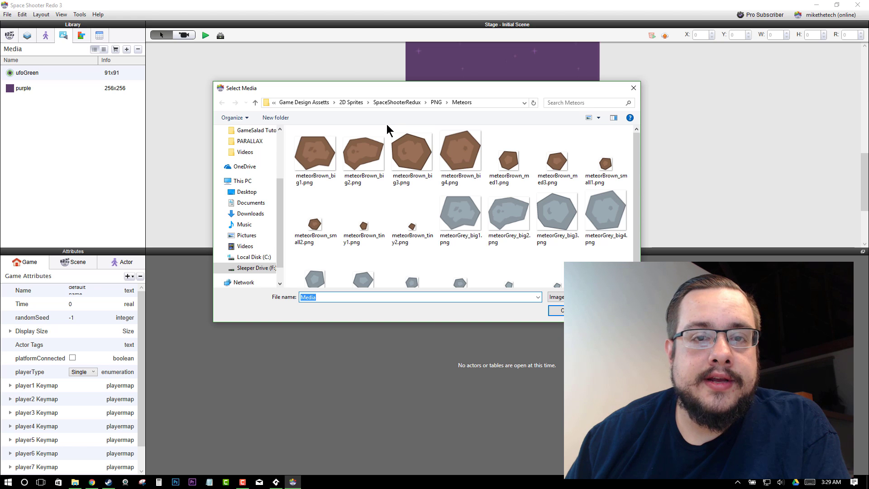
pyautogui.click(437, 102)
pyautogui.doubleClick(514, 154)
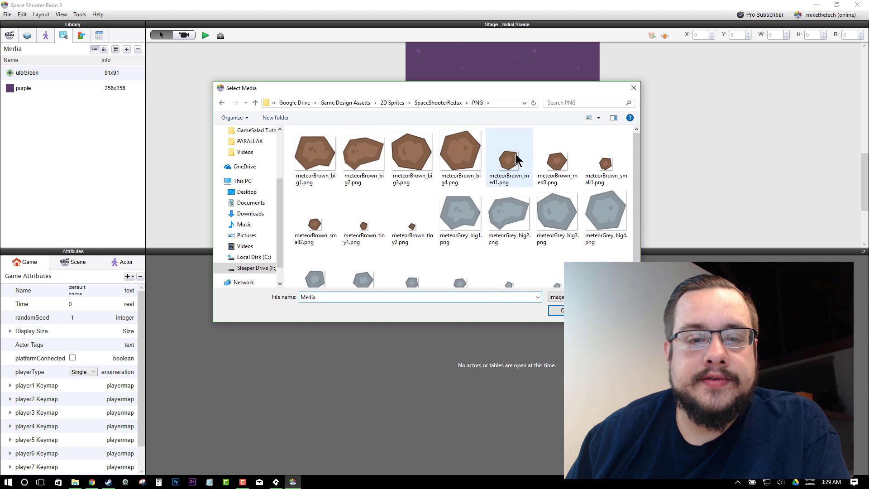
pyautogui.click(317, 156)
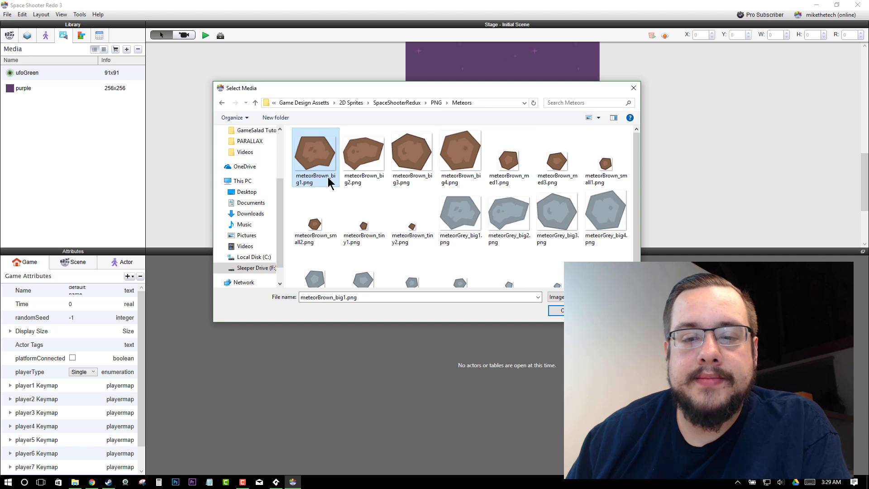
pyautogui.doubleClick(317, 157)
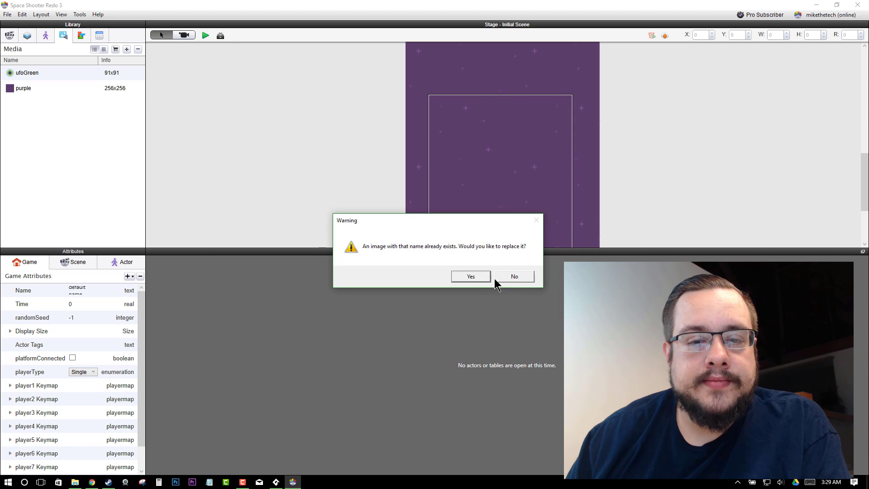
pyautogui.click(473, 276)
pyautogui.click(54, 107)
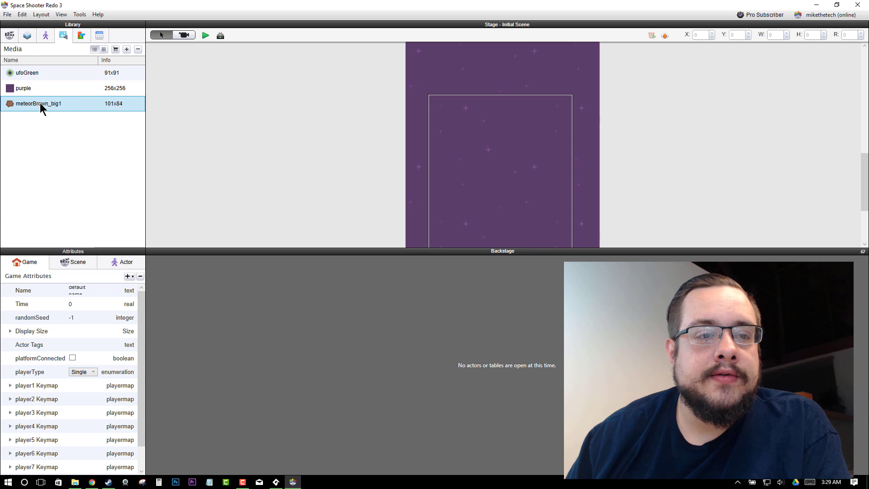
# - Create a new actor by placing the meteorBrown_big1 image on the stage, and rename the actor Meteor
pyautogui.moveTo(26, 104); pyautogui.dragTo(530, 151)
pyautogui.click(45, 35)
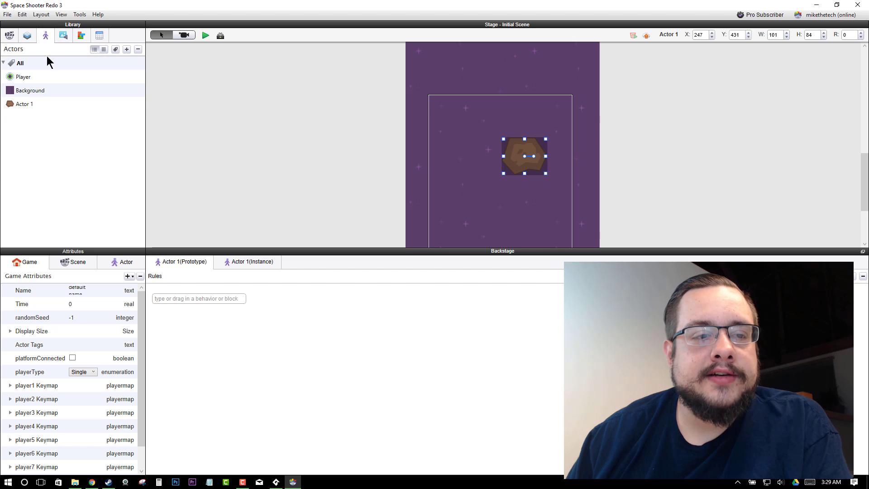
pyautogui.click(29, 106)
pyautogui.click(30, 105)
pyautogui.write('Me')
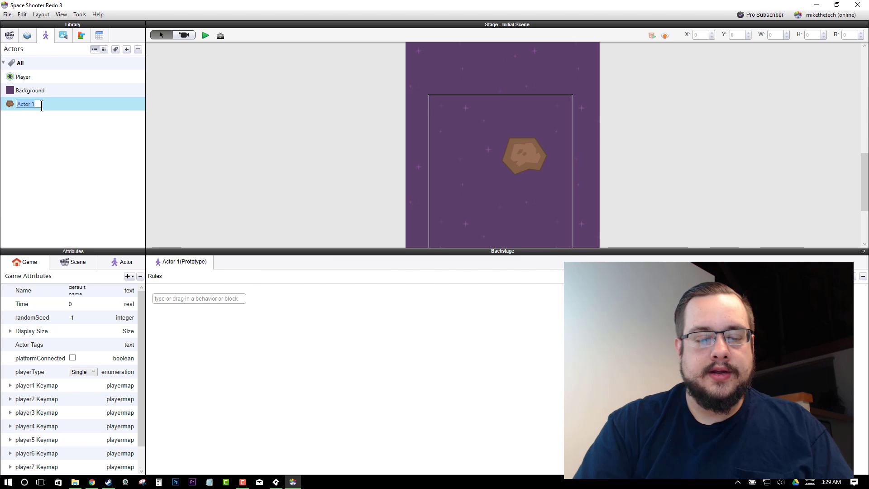
pyautogui.write('teor')
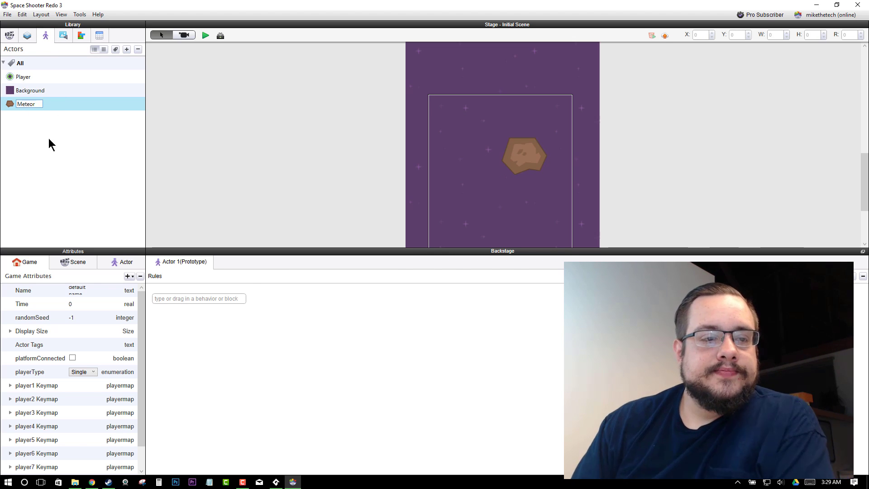
pyautogui.click(86, 105)
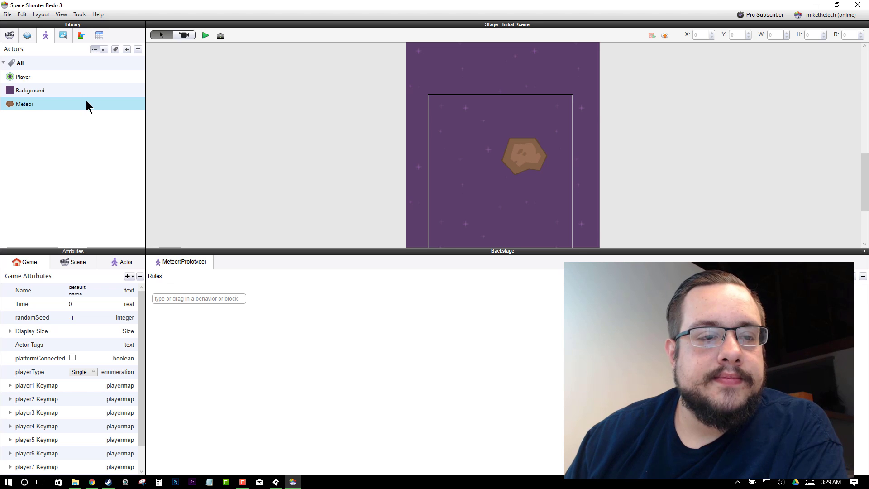
# - Delete the meteor from the stage and place a new Meteor instance above the player at about X 100, Y 297
pyautogui.click(520, 152)
pyautogui.press('Delete')
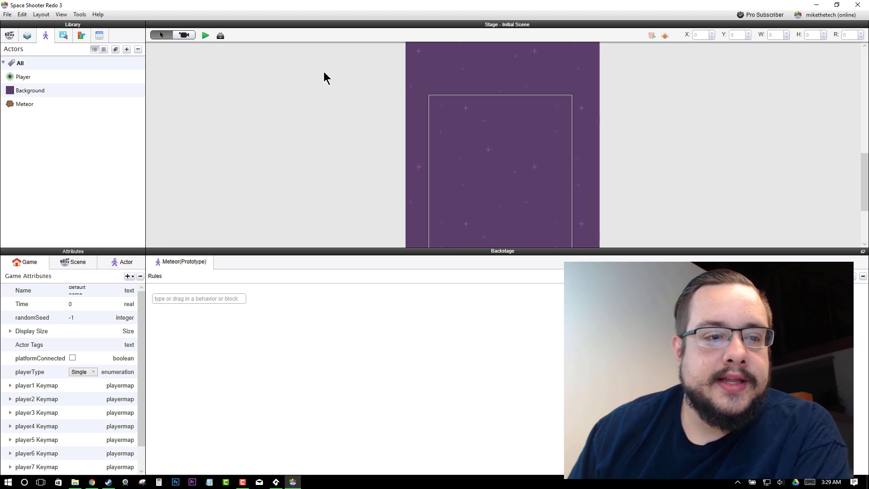
pyautogui.scroll(-3, 216, 95)
pyautogui.click(22, 104)
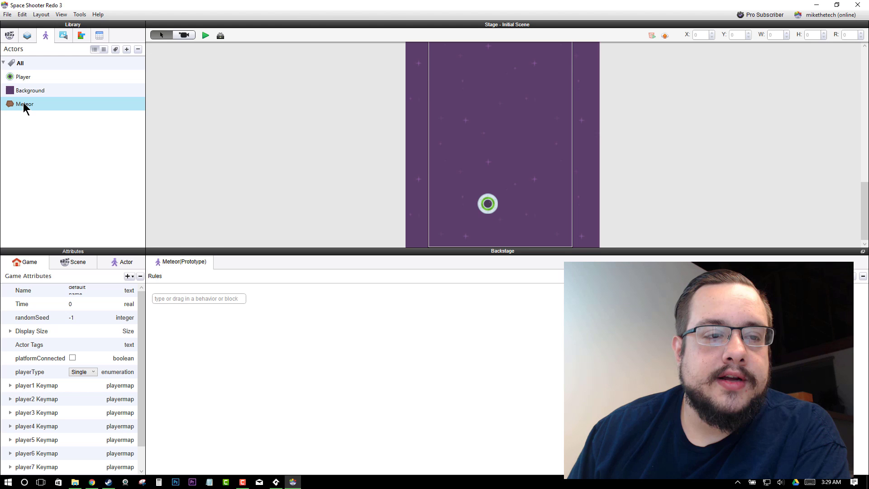
pyautogui.moveTo(25, 107); pyautogui.dragTo(463, 110)
pyautogui.scroll(3, 464, 110)
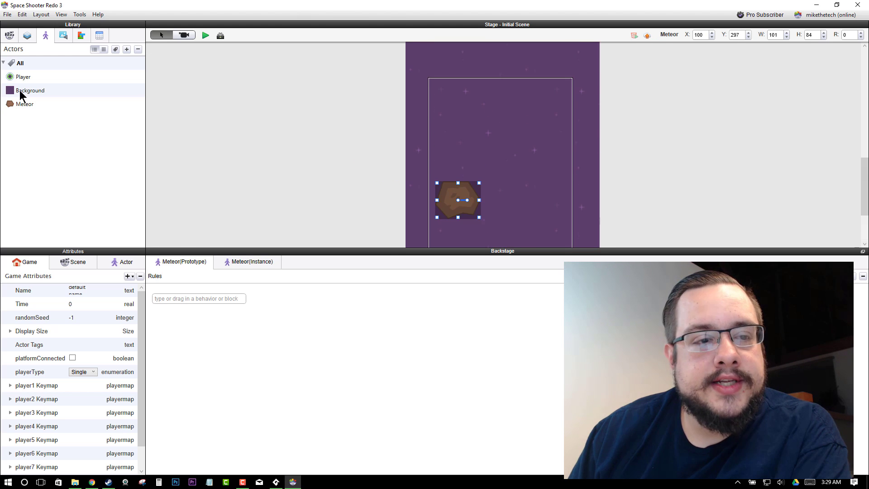
# - Place two more Meteor instances farther up the scene, at about X 306, Y 451 and about X 90, Y 623
pyautogui.moveTo(19, 105); pyautogui.dragTo(589, 116)
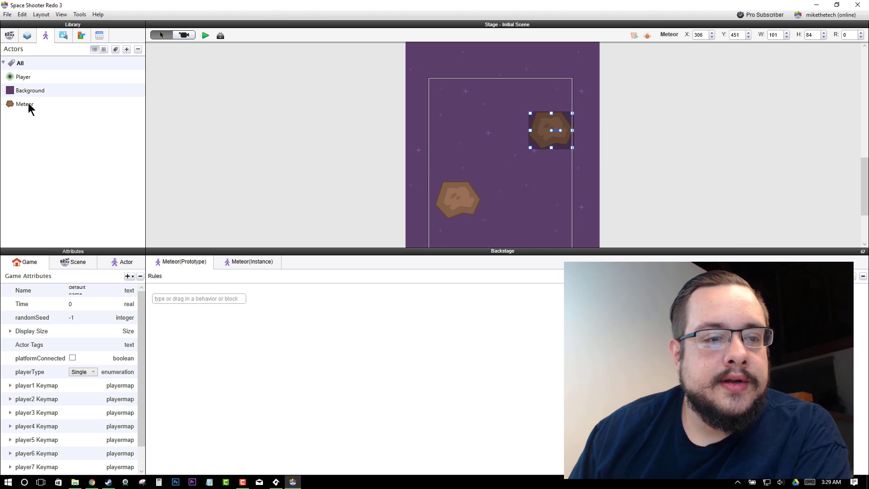
pyautogui.moveTo(28, 109); pyautogui.dragTo(453, 119)
pyautogui.scroll(3, 294, 195)
pyautogui.scroll(-1, 450, 107)
pyautogui.scroll(2, 344, 134)
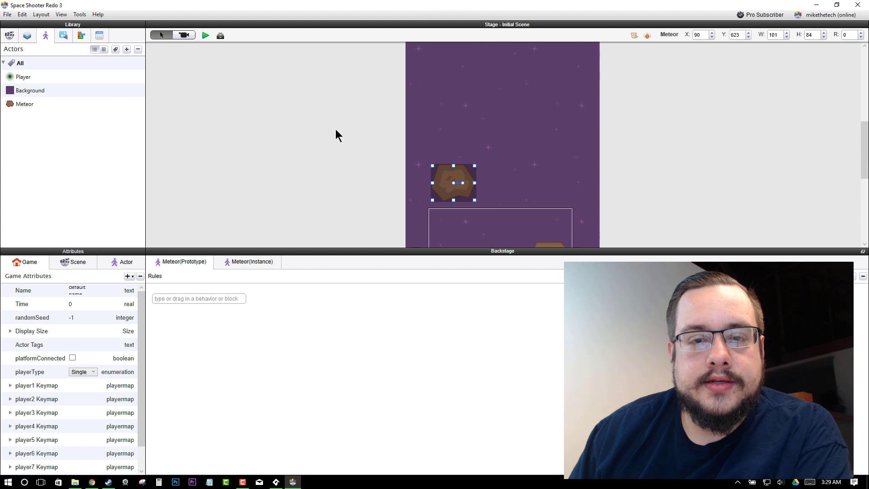
# - Add two Meteor instances higher in the scene, at about X 312, Y 828 and about X 100, Y 1094
pyautogui.scroll(3, 204, 130)
pyautogui.moveTo(23, 105); pyautogui.dragTo(561, 176)
pyautogui.scroll(-2, 553, 169)
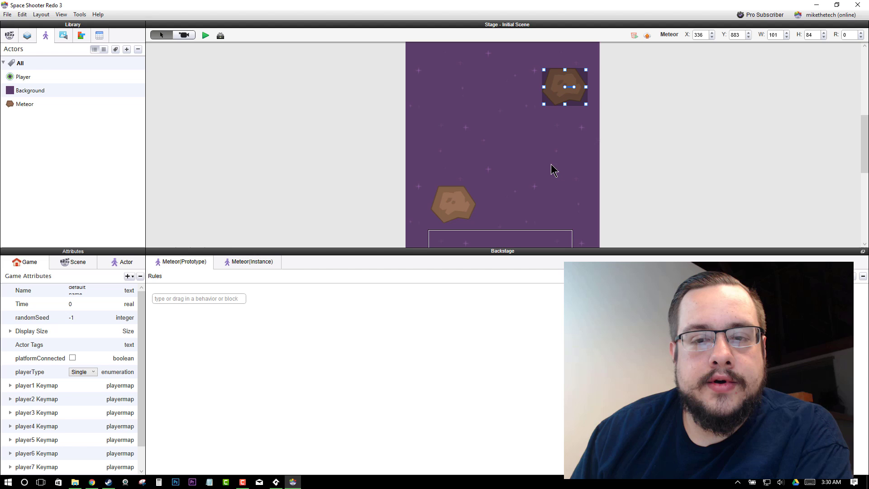
pyautogui.moveTo(559, 81); pyautogui.dragTo(548, 104)
pyautogui.scroll(3, 518, 132)
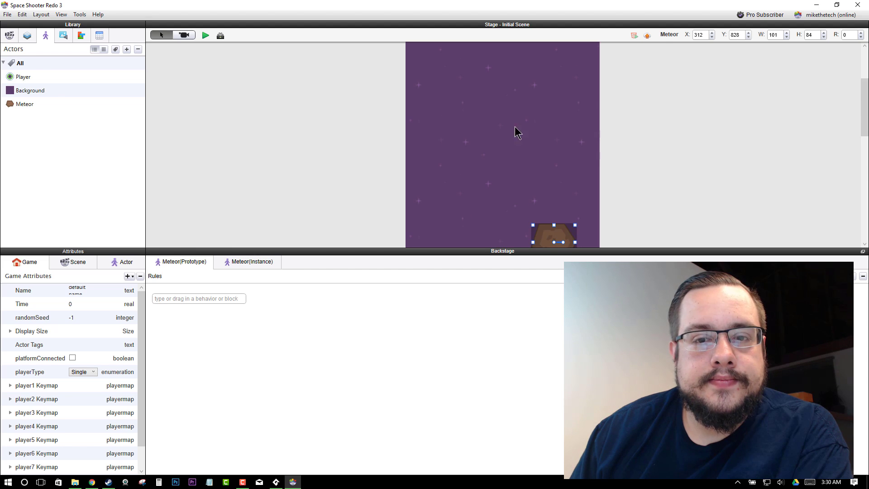
pyautogui.moveTo(35, 105); pyautogui.dragTo(460, 121)
pyautogui.scroll(3, 290, 130)
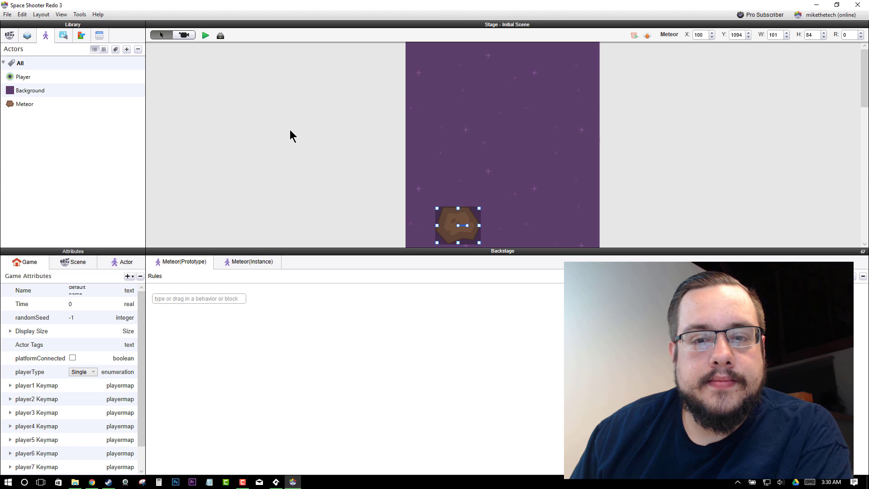
# - Preview the game to check the meteors around the player, and return to the editor
pyautogui.scroll(-5, 289, 129)
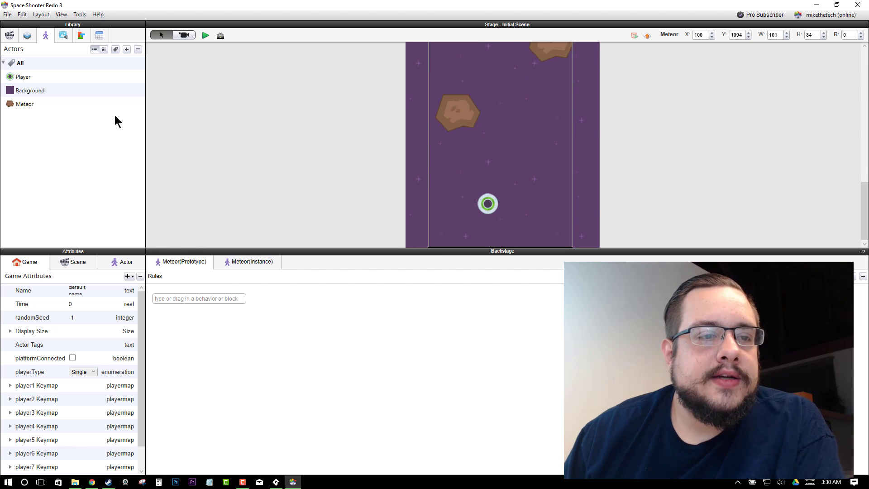
pyautogui.click(26, 104)
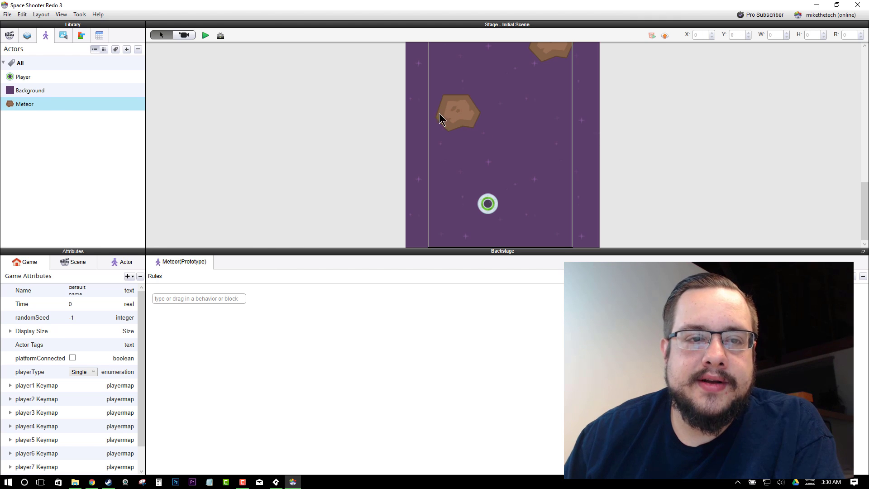
pyautogui.click(205, 35)
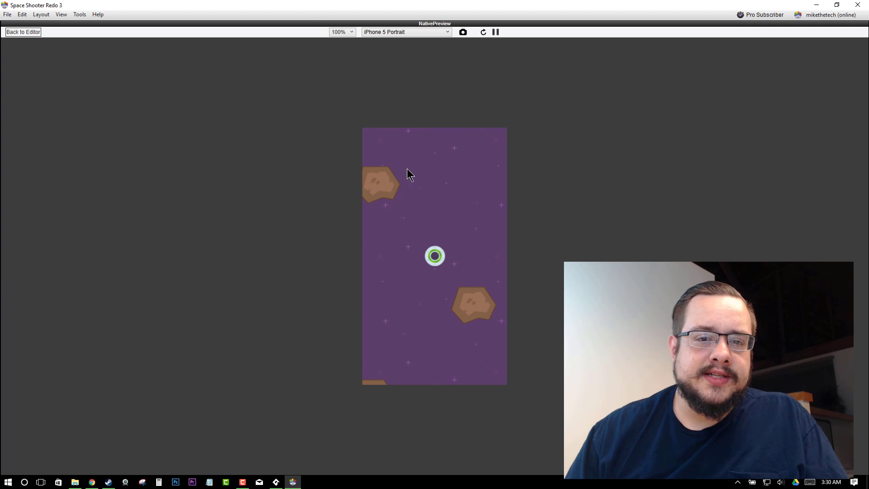
pyautogui.click(36, 33)
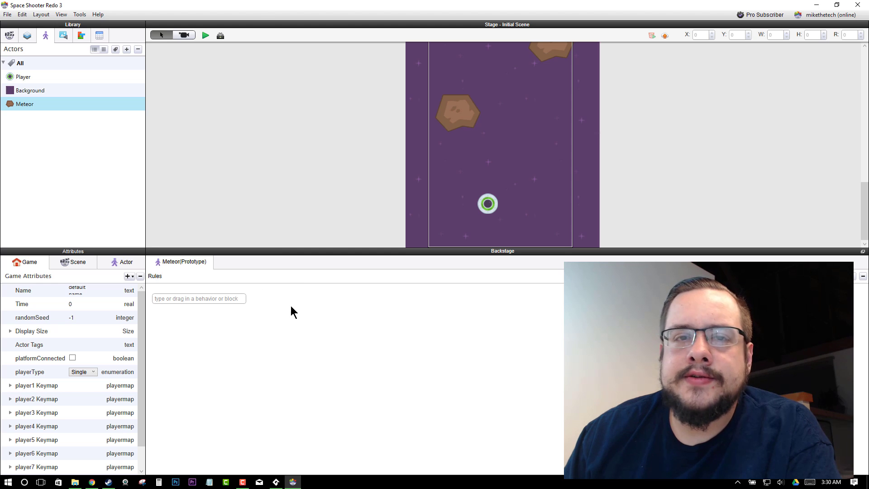
# - Add a Rotate behavior to the rules of the Meteor prototype
pyautogui.click(65, 36)
pyautogui.click(79, 36)
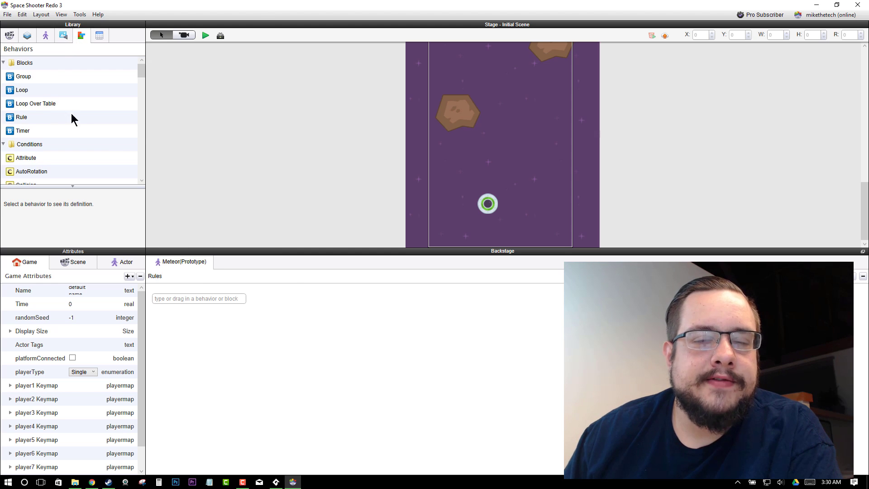
pyautogui.scroll(-8, 107, 138)
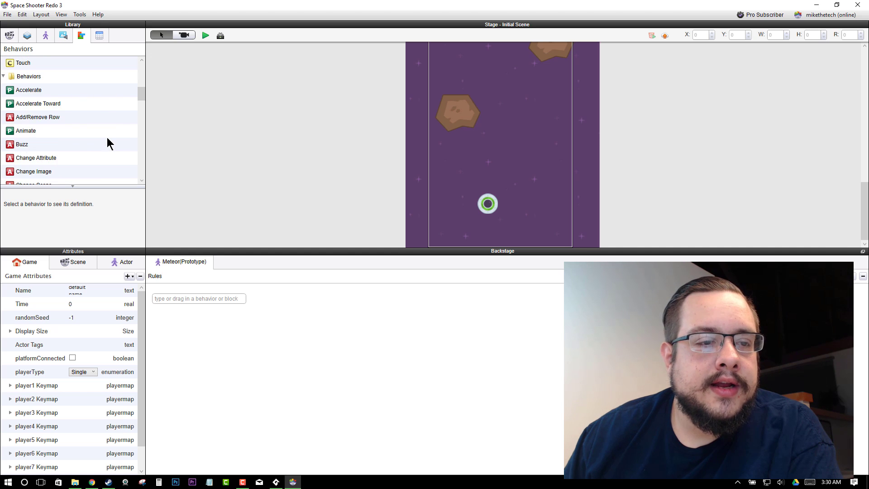
pyautogui.scroll(-6, 108, 144)
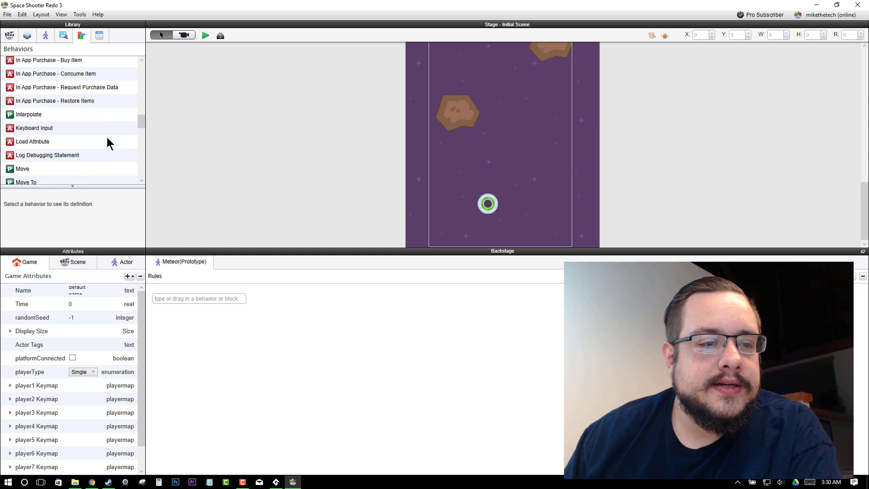
pyautogui.scroll(-1, 107, 143)
pyautogui.scroll(-5, 39, 138)
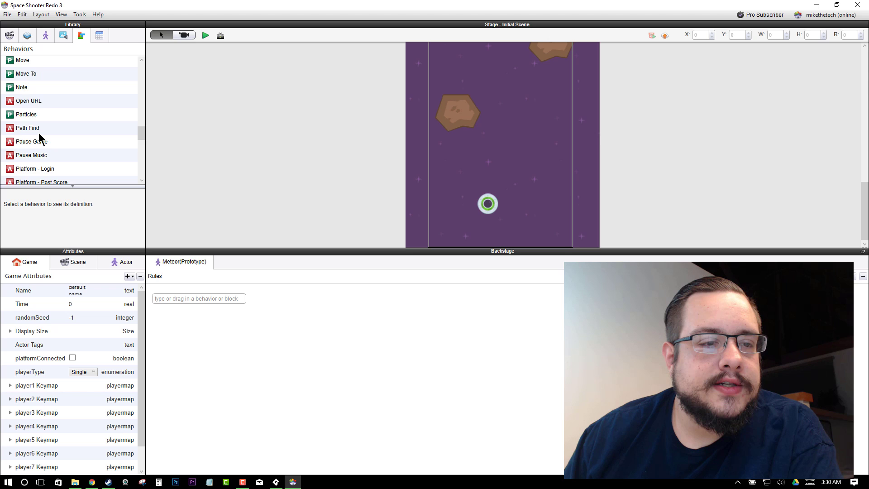
pyautogui.moveTo(27, 156); pyautogui.dragTo(247, 326)
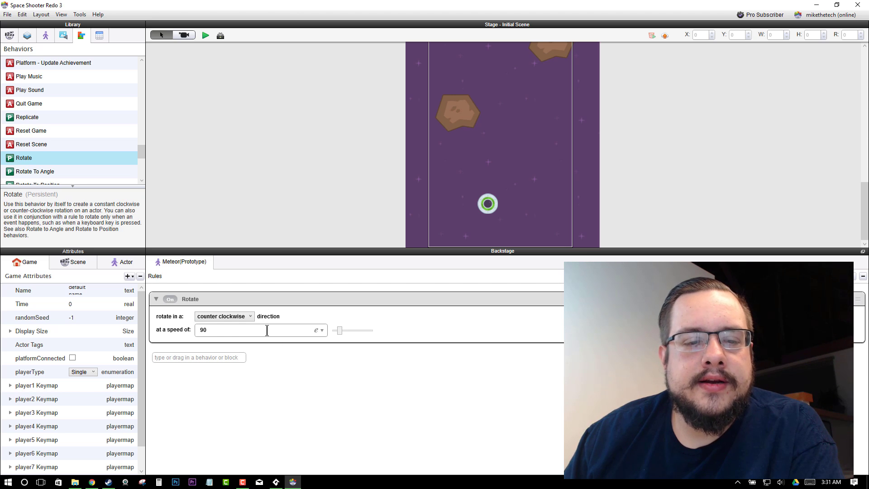
# - Set the speed of the Meteor's Rotate behavior to the expression random(20, 90)
pyautogui.click(319, 331)
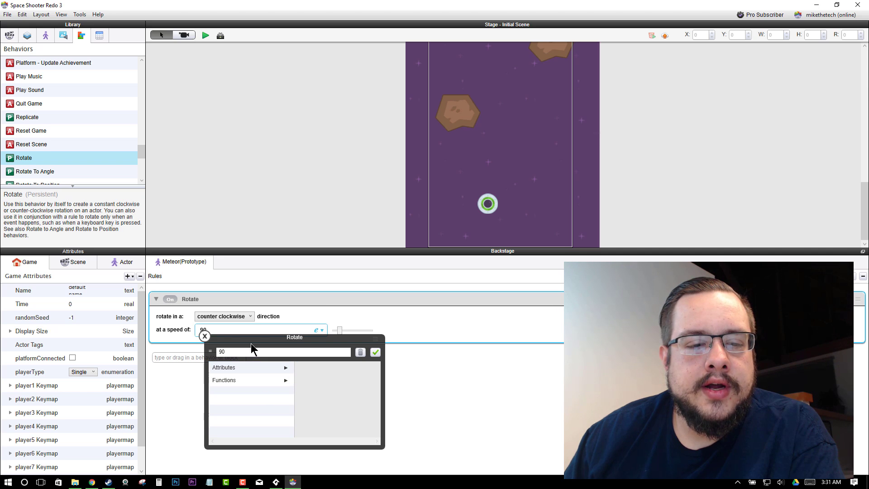
pyautogui.press('BackSpace')
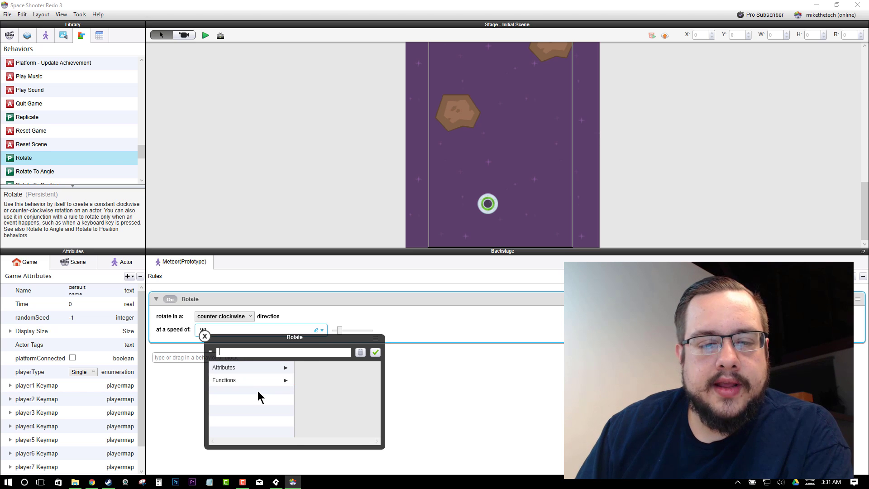
pyautogui.click(273, 381)
pyautogui.scroll(-5, 335, 389)
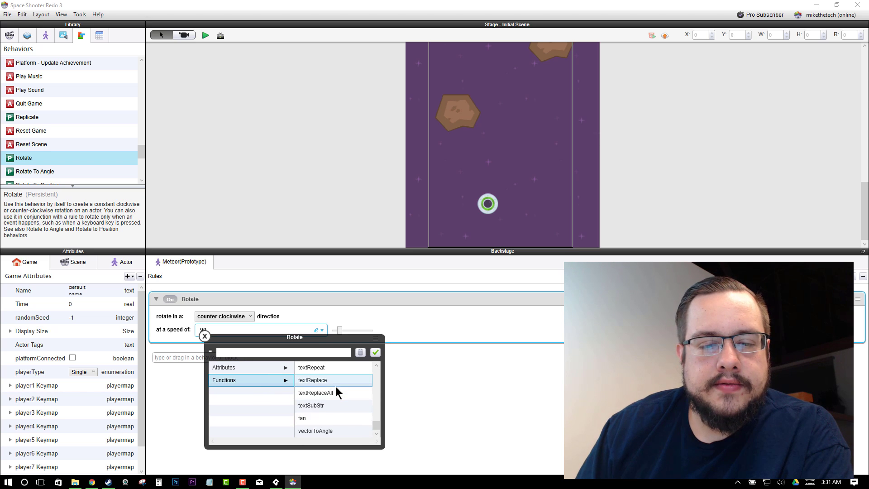
pyautogui.scroll(-3, 336, 388)
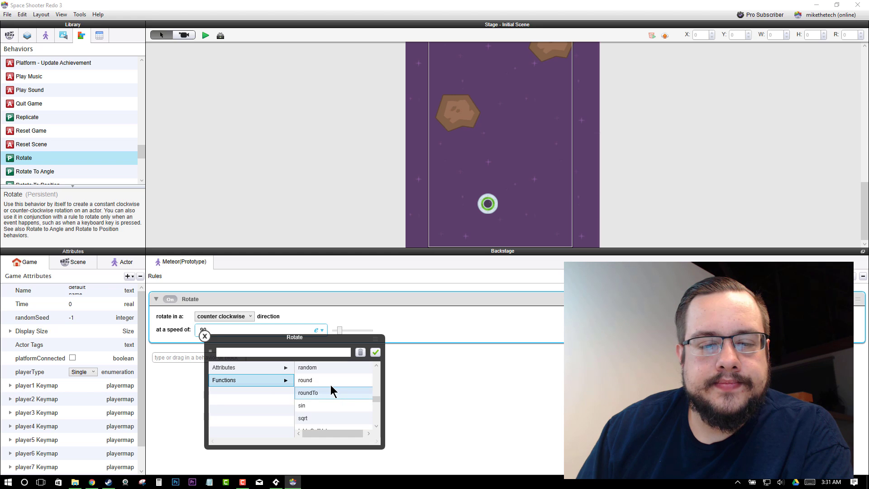
pyautogui.click(329, 368)
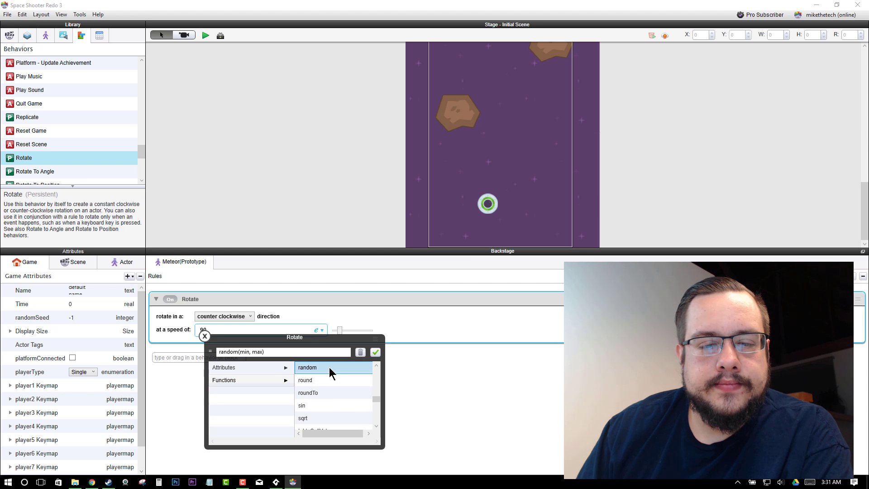
pyautogui.doubleClick(245, 352)
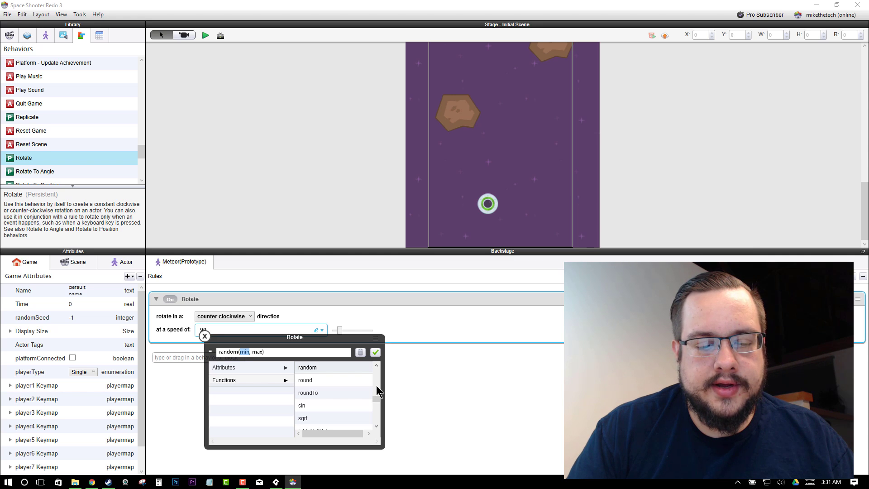
pyautogui.write('20')
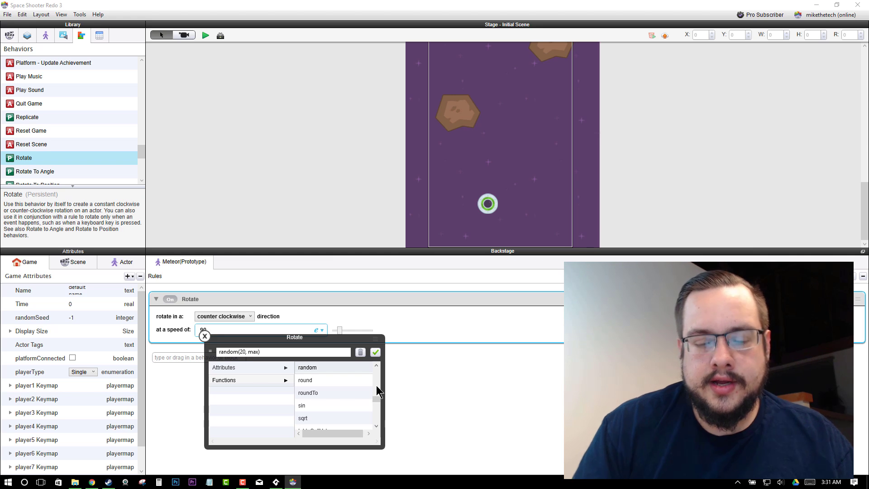
pyautogui.press('BackSpace')
pyautogui.press('BackSpace')
pyautogui.press('BackSpace')
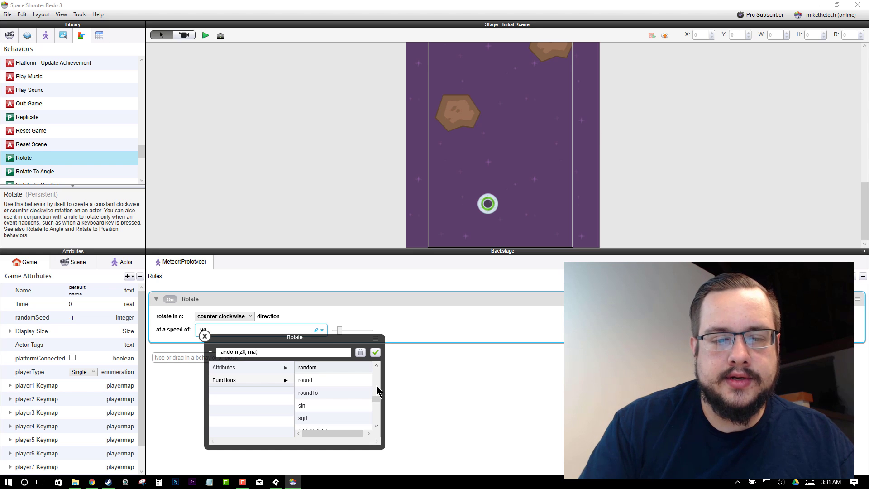
pyautogui.write('90')
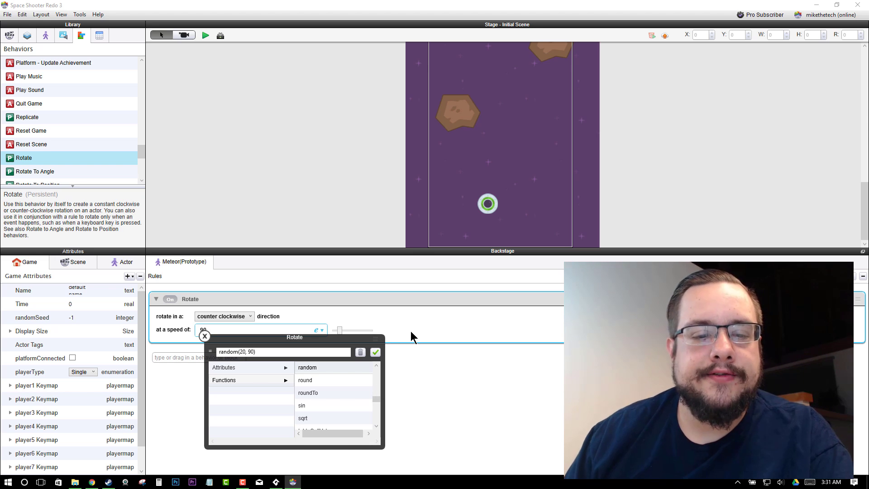
pyautogui.click(375, 352)
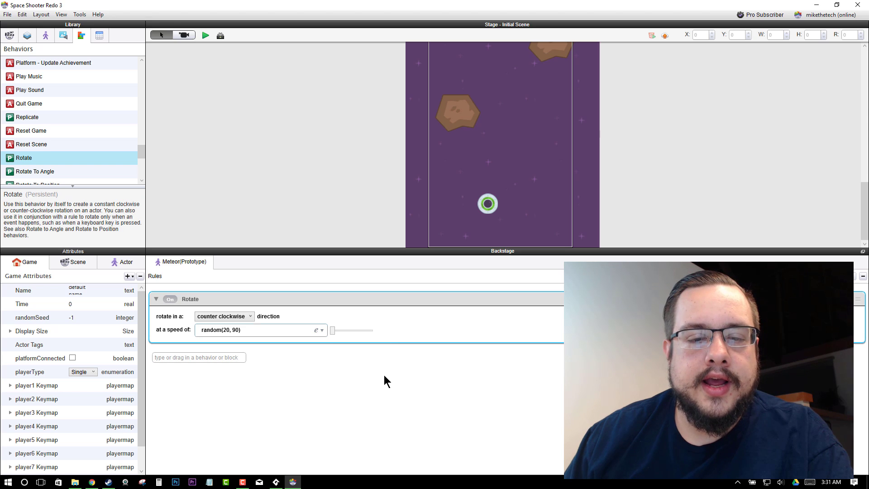
# - Preview the meteors' rotation in the game, and change the Rotate speed expression to random(0, 90)
pyautogui.click(206, 38)
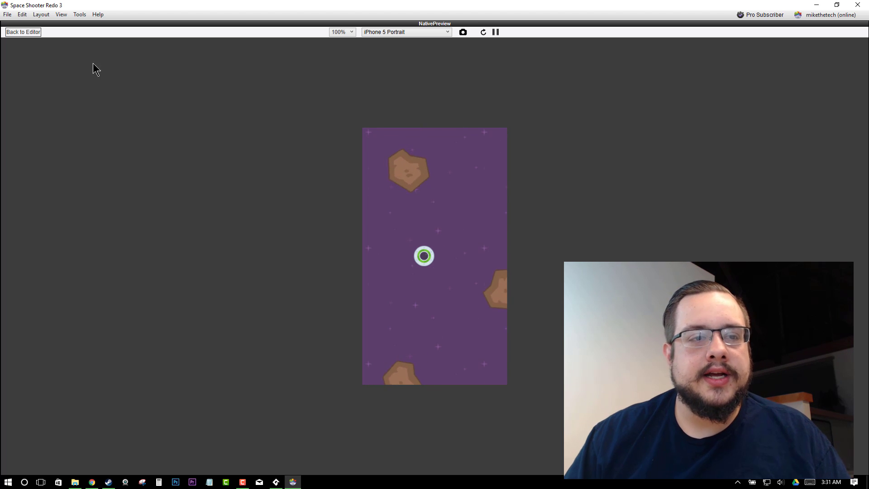
pyautogui.click(21, 32)
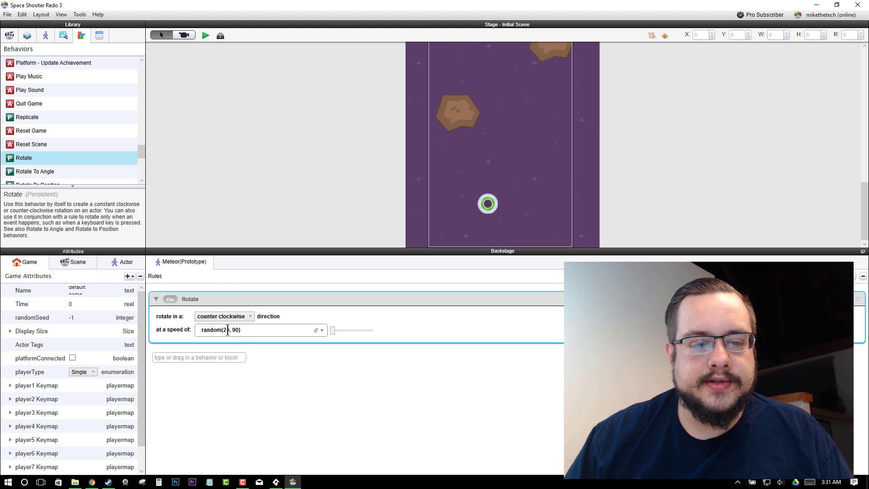
pyautogui.click(317, 330)
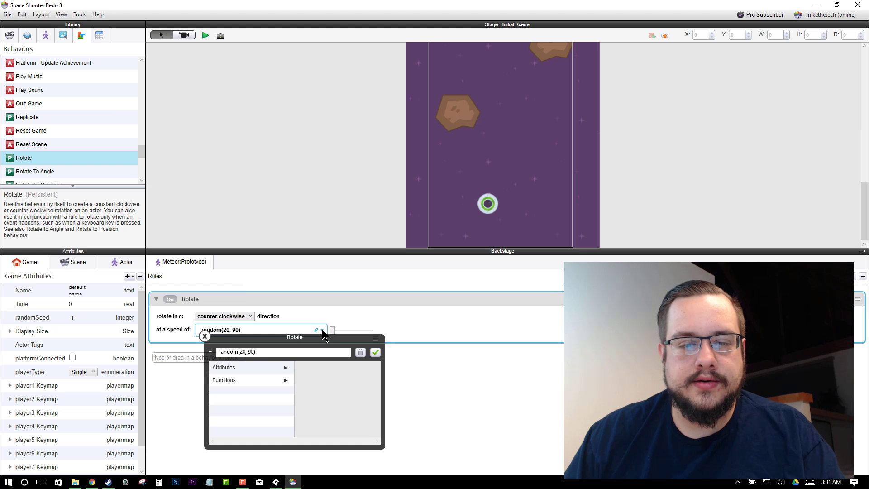
pyautogui.click(243, 354)
pyautogui.press('BackSpace')
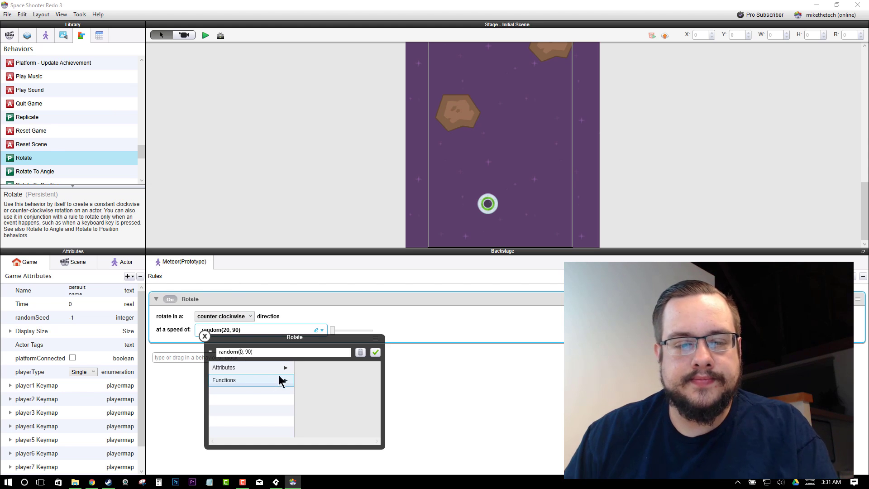
pyautogui.click(376, 351)
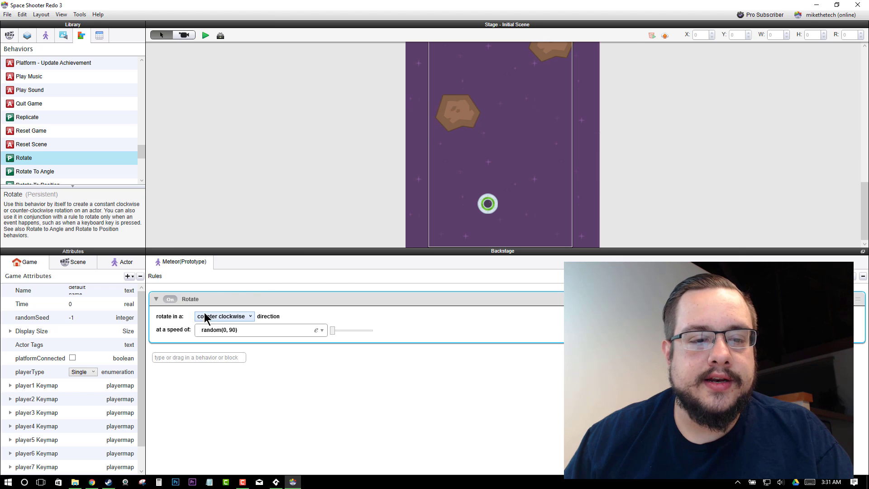
# - Add a Move behavior below Rotate in the rules of the Meteor prototype
pyautogui.click(77, 262)
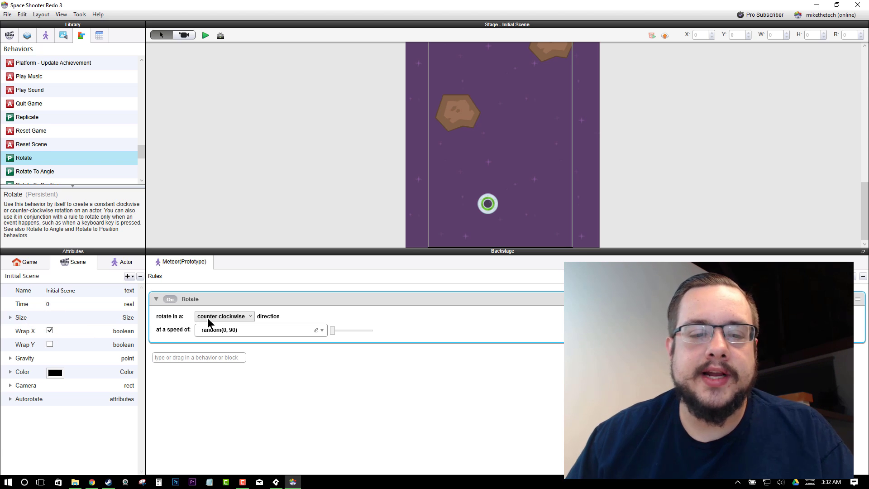
pyautogui.click(186, 358)
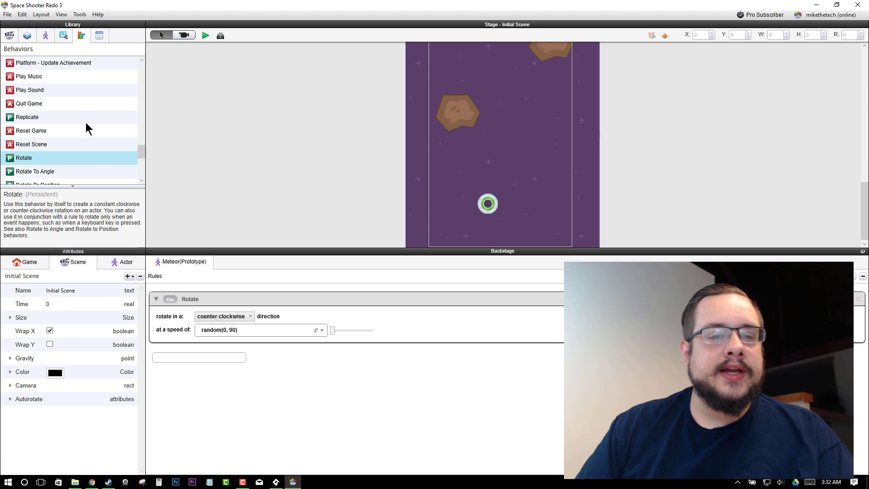
pyautogui.scroll(6, 94, 132)
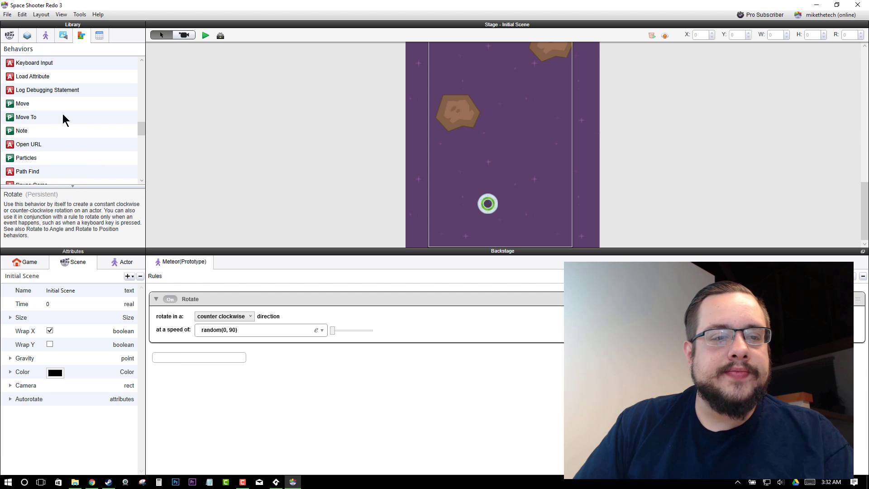
pyautogui.click(38, 105)
pyautogui.moveTo(38, 109); pyautogui.dragTo(253, 375)
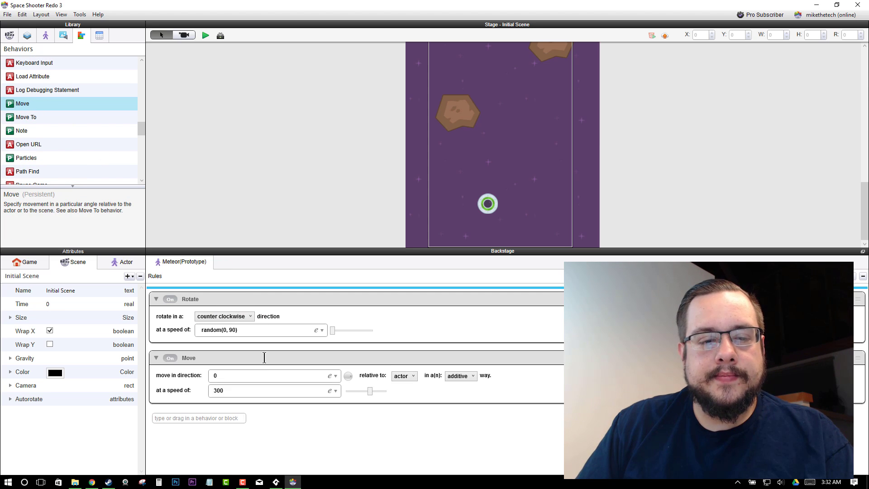
# - Set the direction of the Meteor's Move behavior to the expression random(0, 359)
pyautogui.click(332, 377)
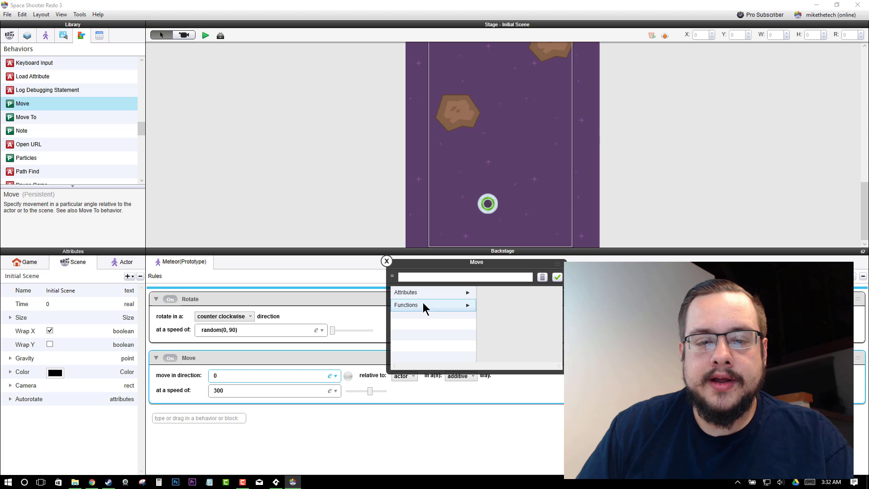
pyautogui.moveTo(423, 303)
pyautogui.scroll(-5, 506, 320)
pyautogui.scroll(3, 507, 316)
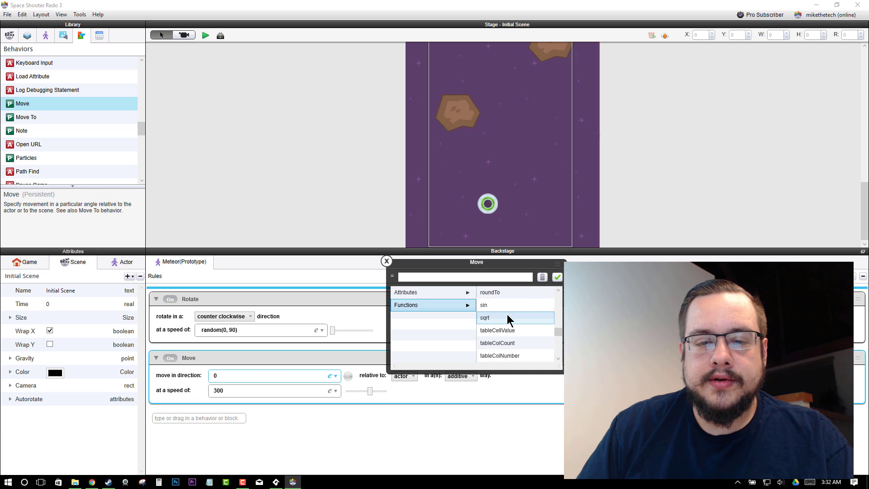
pyautogui.click(506, 340)
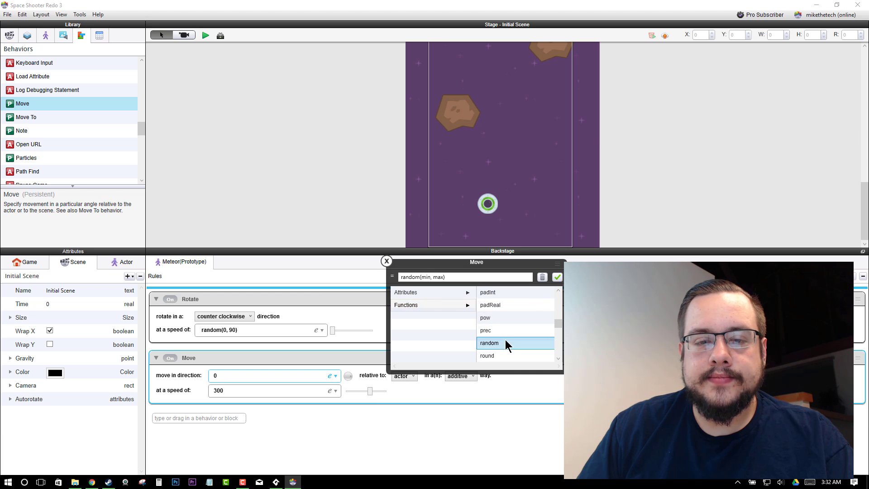
pyautogui.doubleClick(426, 277)
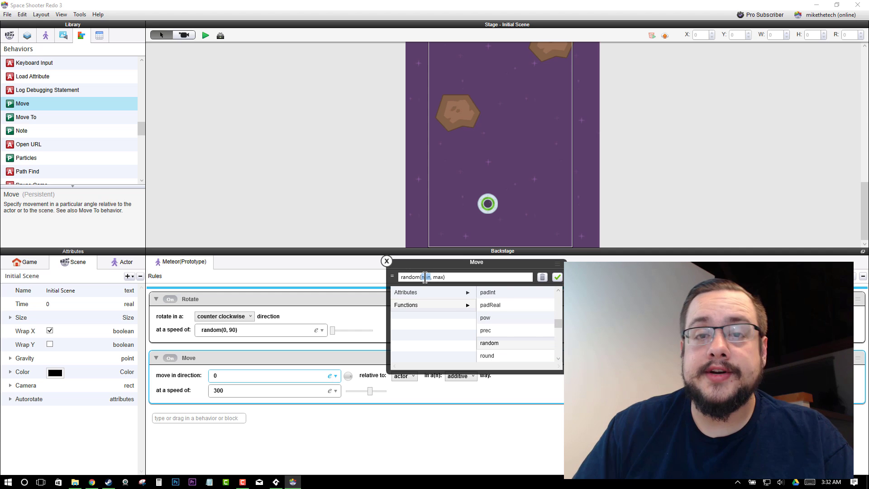
pyautogui.write('0')
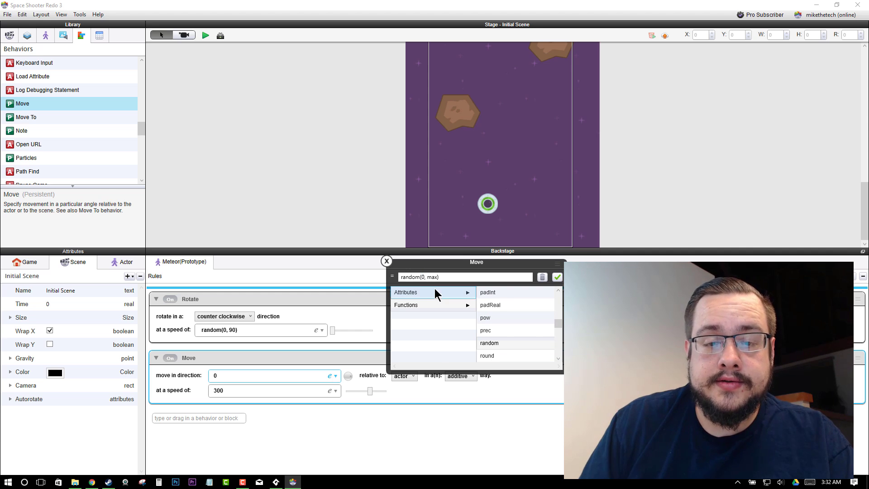
pyautogui.moveTo(426, 277); pyautogui.dragTo(432, 277)
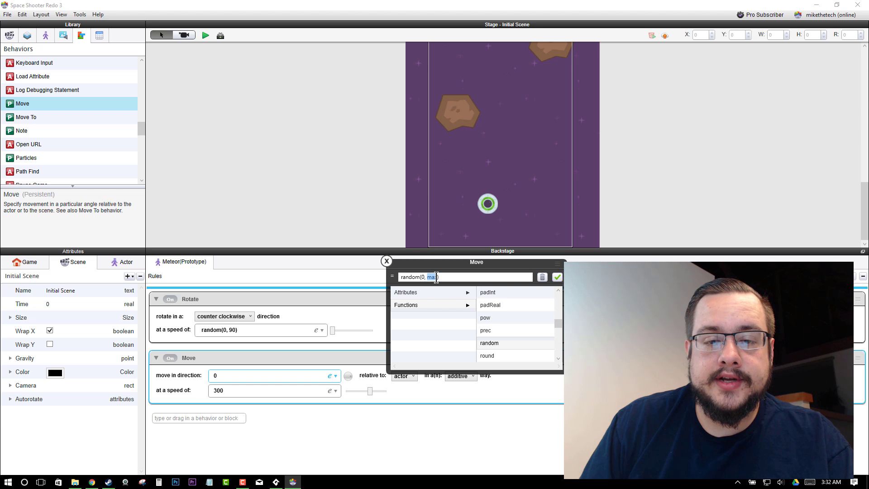
pyautogui.write('35')
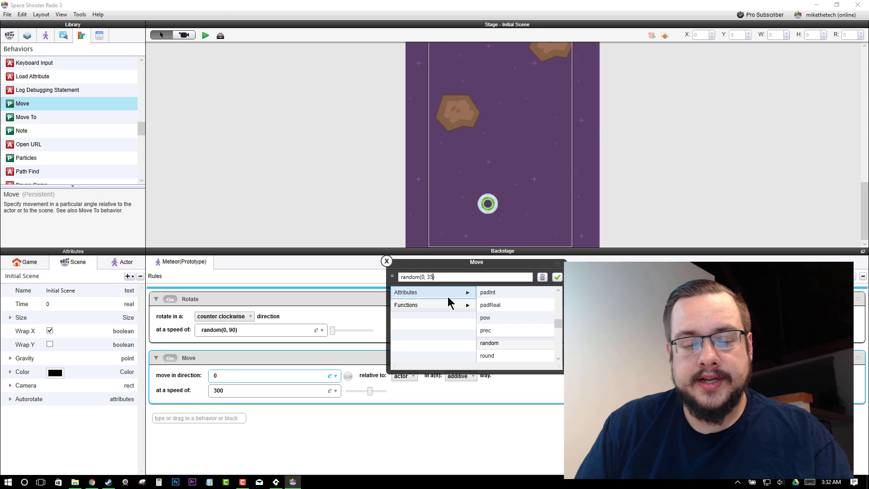
pyautogui.write('9')
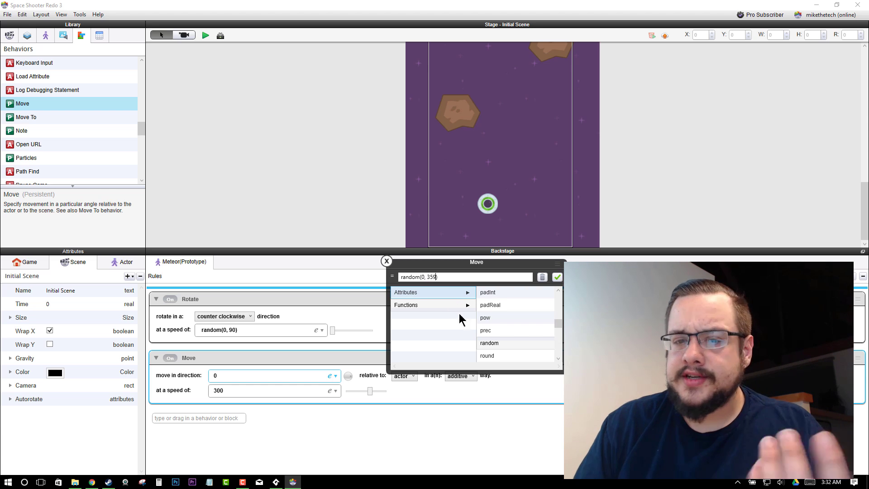
pyautogui.click(556, 278)
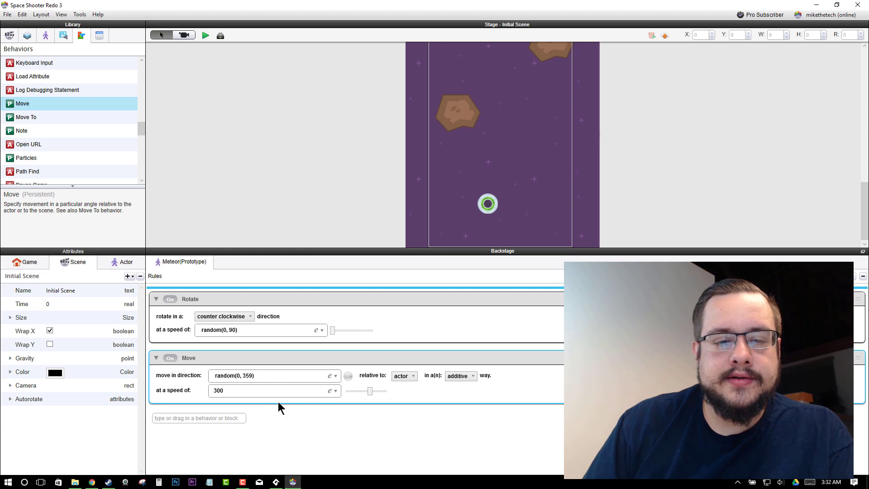
# - Set the speed of the Meteor's Move behavior to the expression random(0, 30)
pyautogui.click(335, 391)
pyautogui.moveTo(313, 403); pyautogui.dragTo(357, 338)
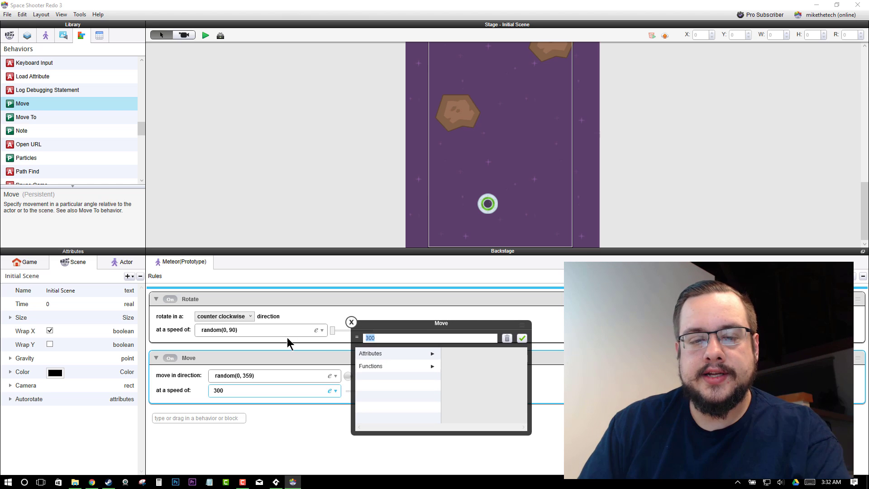
pyautogui.press('BackSpace')
pyautogui.click(370, 366)
pyautogui.scroll(-6, 473, 369)
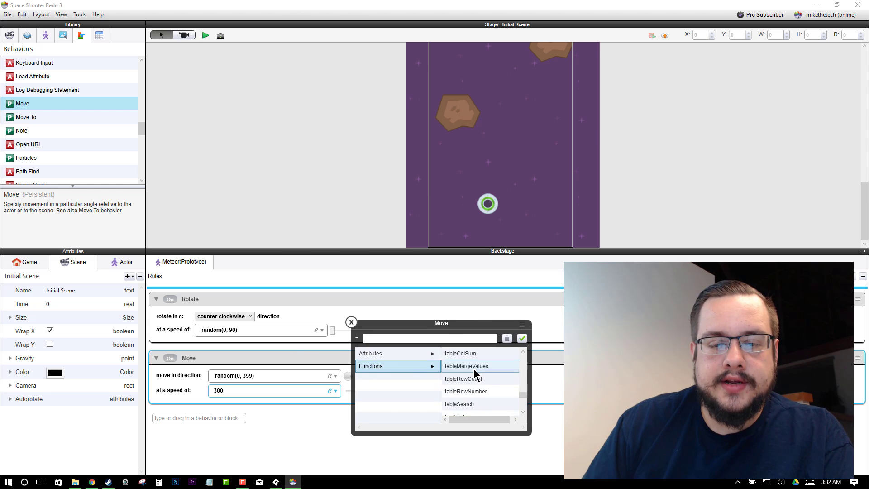
pyautogui.click(473, 368)
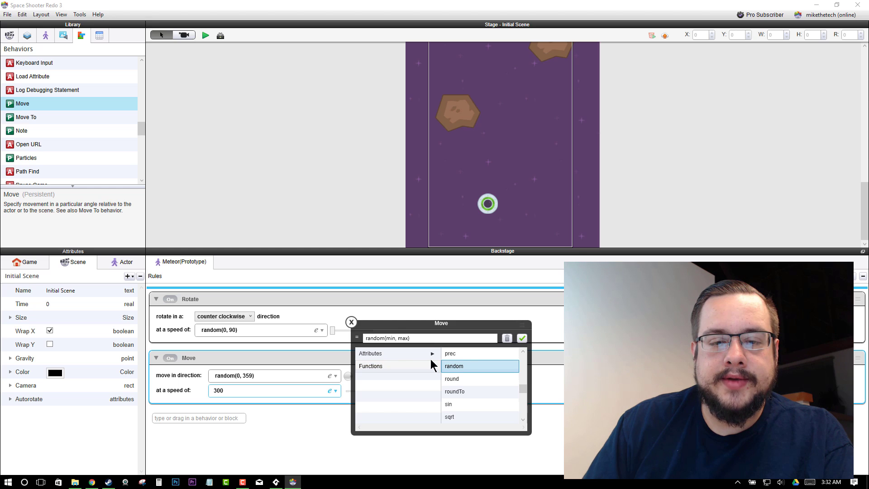
pyautogui.moveTo(396, 338); pyautogui.dragTo(389, 338)
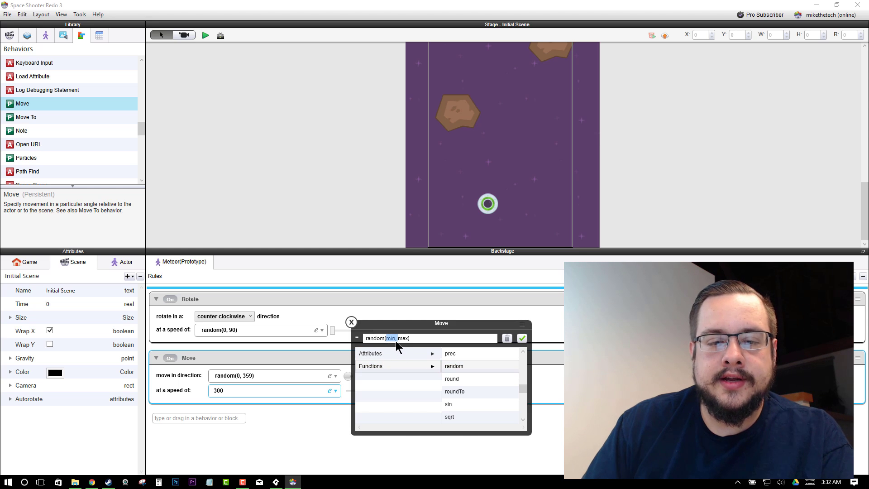
pyautogui.write('0')
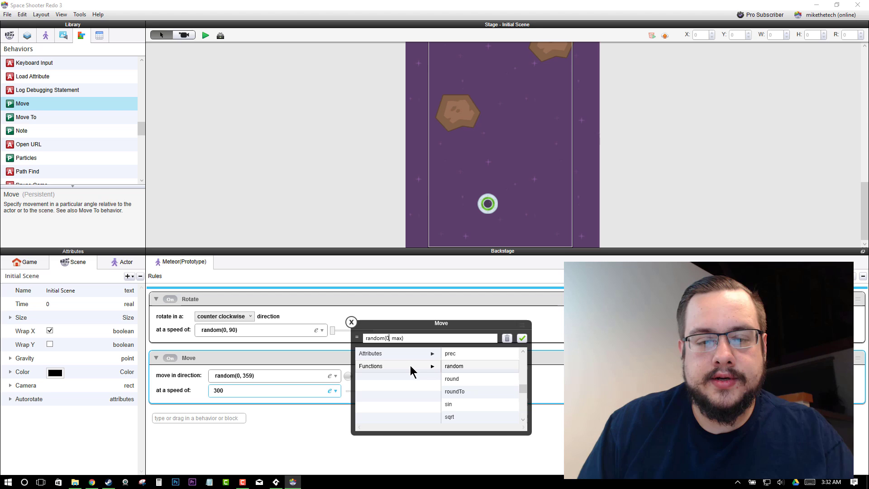
pyautogui.press('BackSpace')
pyautogui.press('BackSpace')
pyautogui.press('BackSpace')
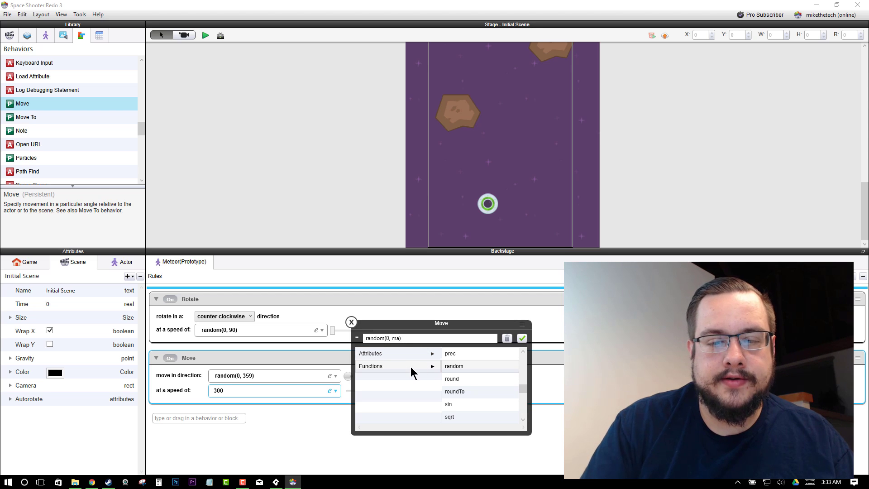
pyautogui.write('30')
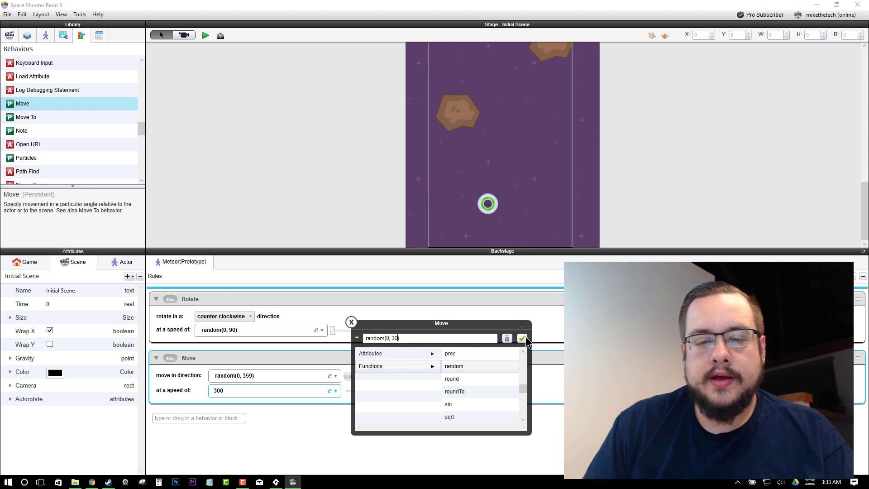
pyautogui.press('Return')
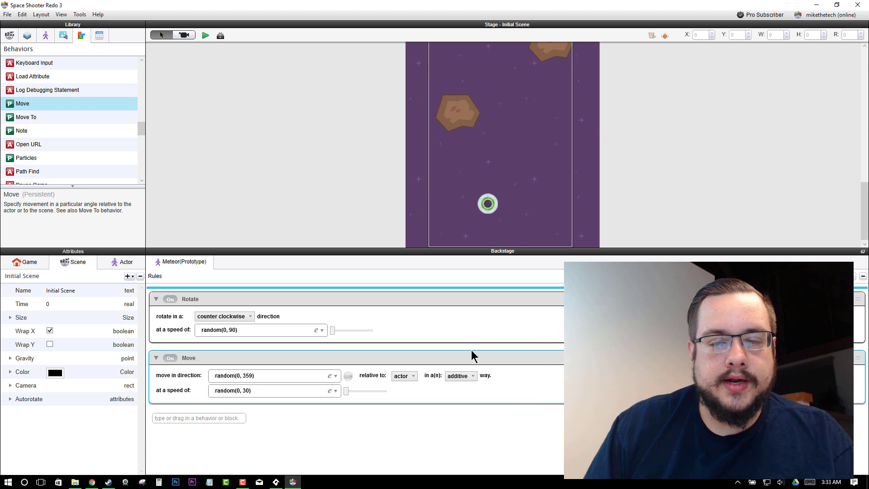
# - Make the Meteor's Move behavior relative to the scene, and preview the drifting meteors in the game
pyautogui.click(407, 377)
pyautogui.click(406, 395)
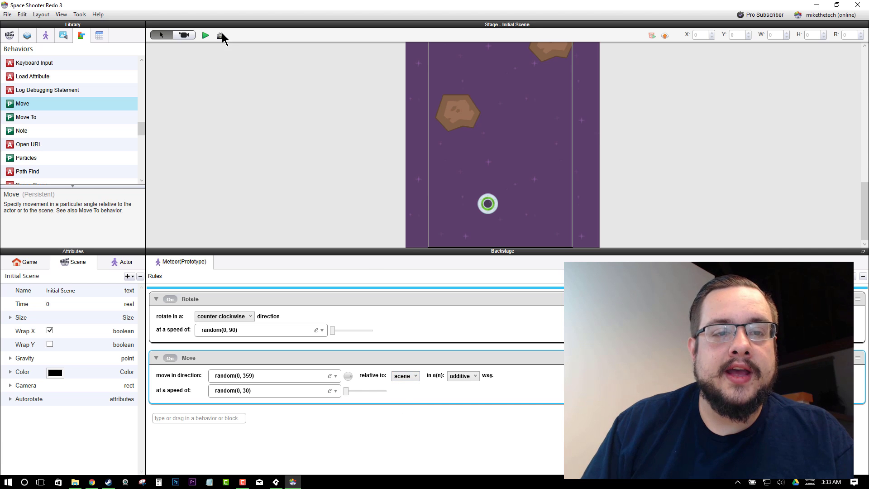
pyautogui.click(207, 35)
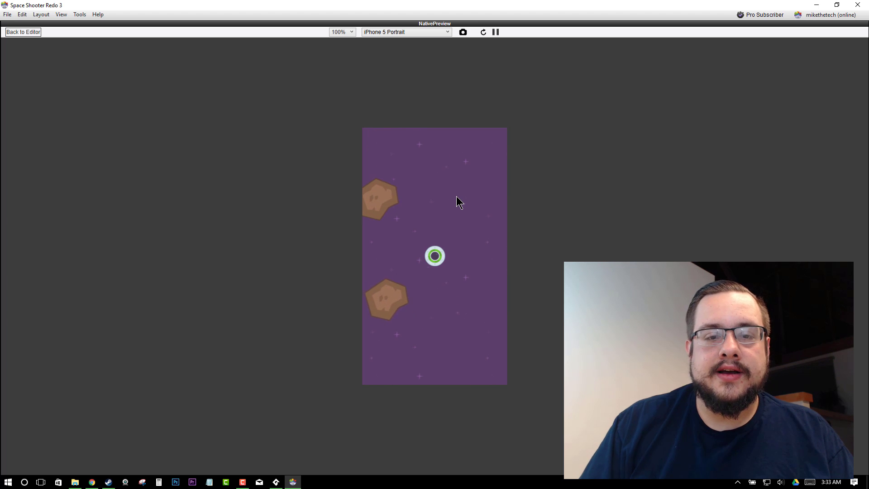
pyautogui.click(28, 33)
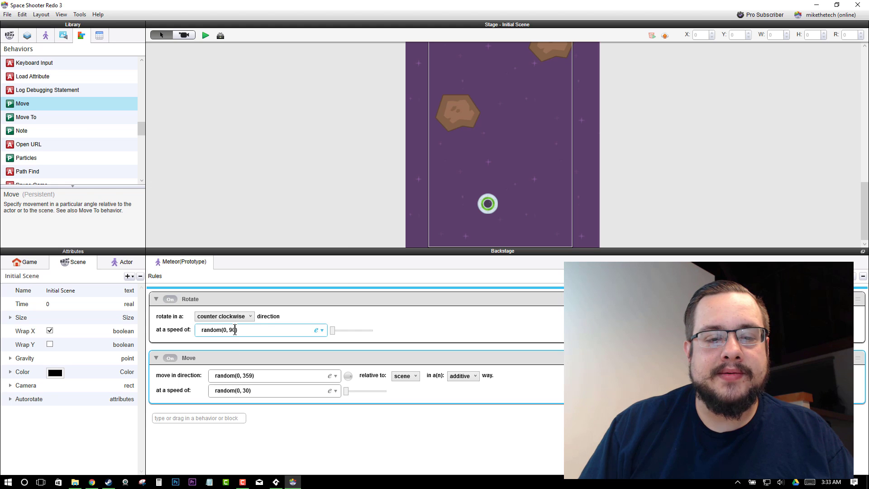
# - Change the Meteor's Rotate speed expression to random(0, 110)
pyautogui.click(318, 330)
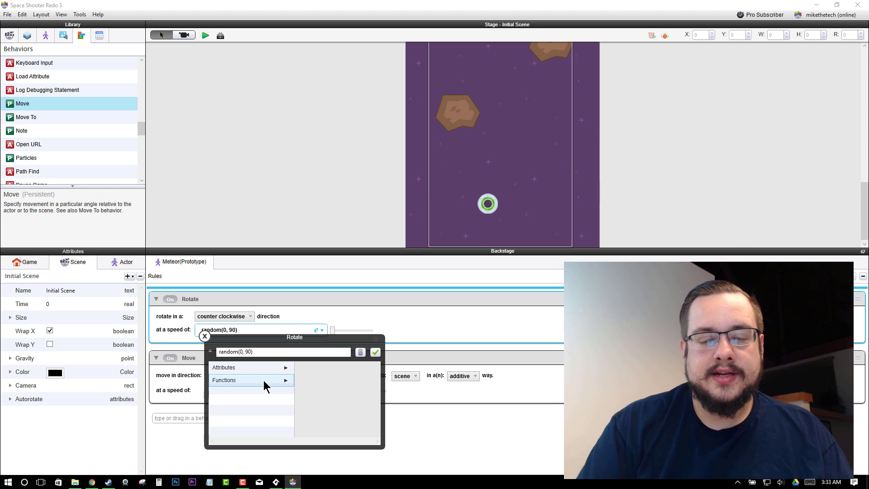
pyautogui.press('BackSpace')
pyautogui.write('11')
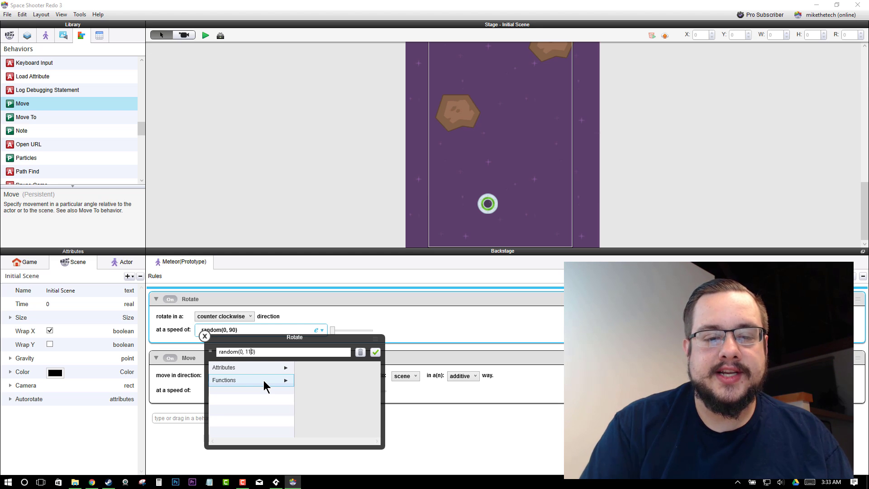
pyautogui.click(376, 352)
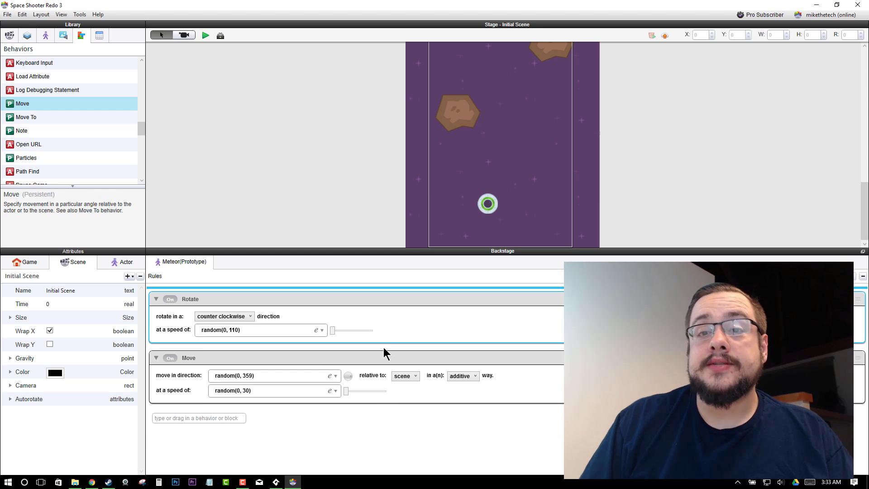
# - Place another Meteor actor in the scene, above and to the right of the existing upper meteor
pyautogui.hotkey('ctrl', 'Return')
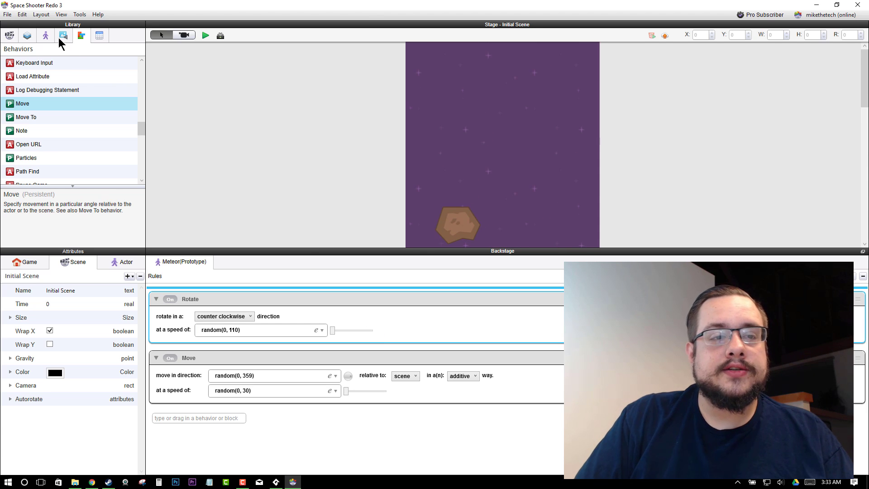
pyautogui.click(45, 36)
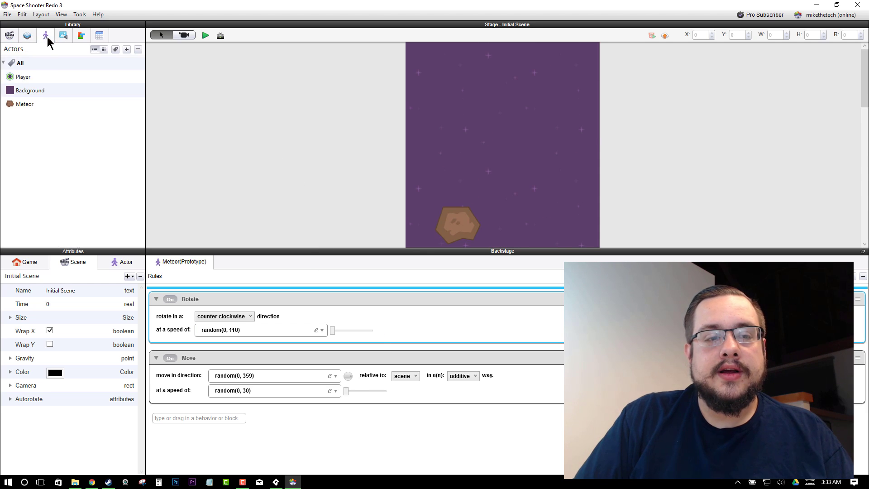
pyautogui.click(28, 104)
pyautogui.moveTo(28, 105); pyautogui.dragTo(545, 156)
pyautogui.click(315, 168)
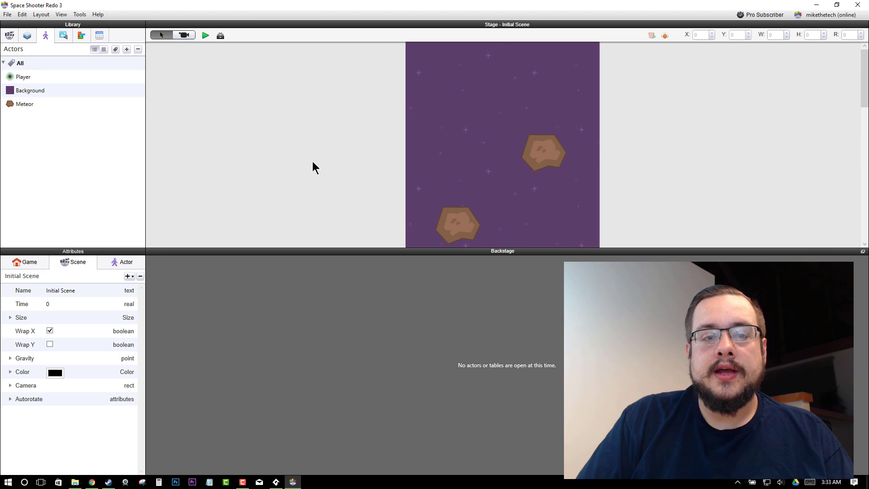
# - Open the rules of the Player prototype and preview the game with the added meteor
pyautogui.click(45, 78)
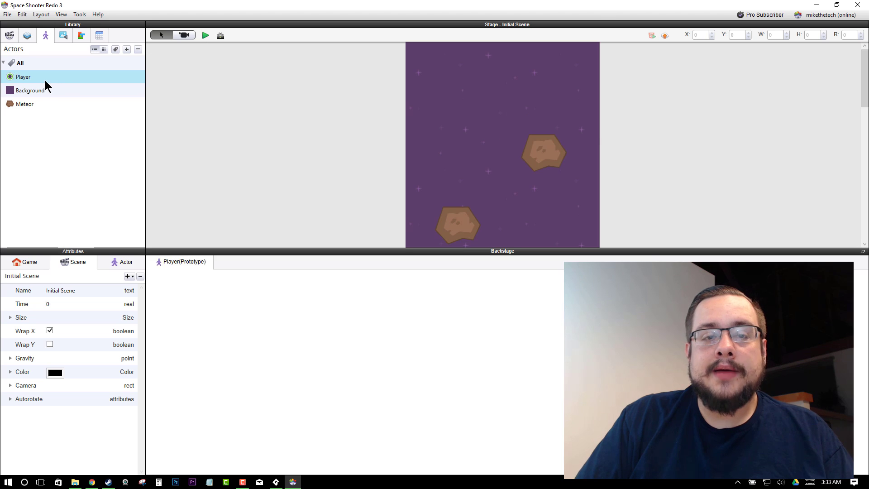
pyautogui.click(206, 36)
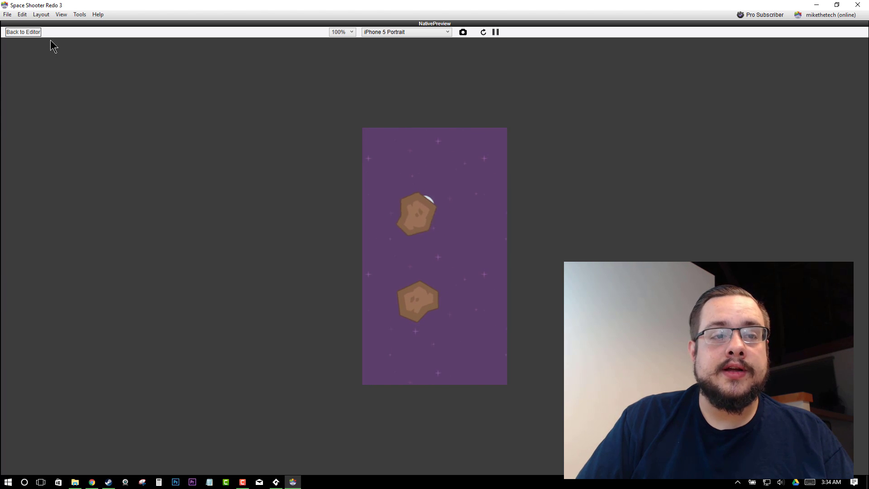
pyautogui.click(37, 32)
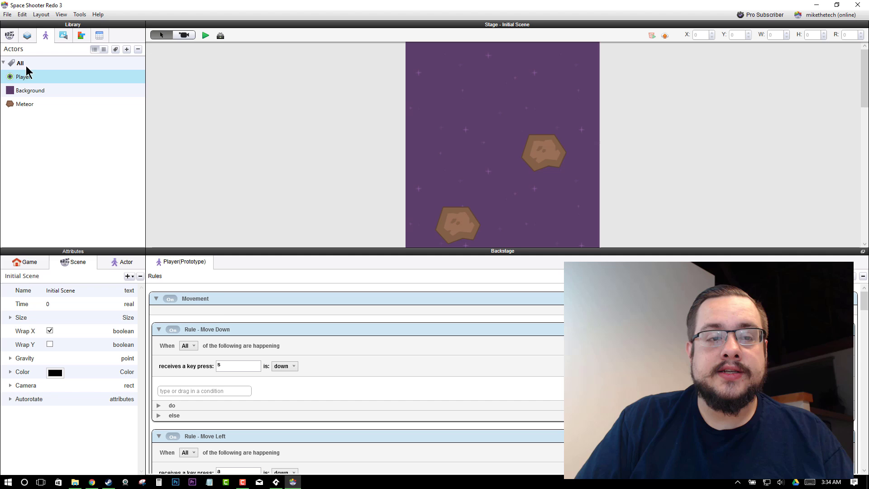
# - Collapse the Player's Movement and Control Camera blocks, and add a rule with the condition that the actor overlaps or collides with Meteor
pyautogui.click(156, 299)
pyautogui.click(156, 321)
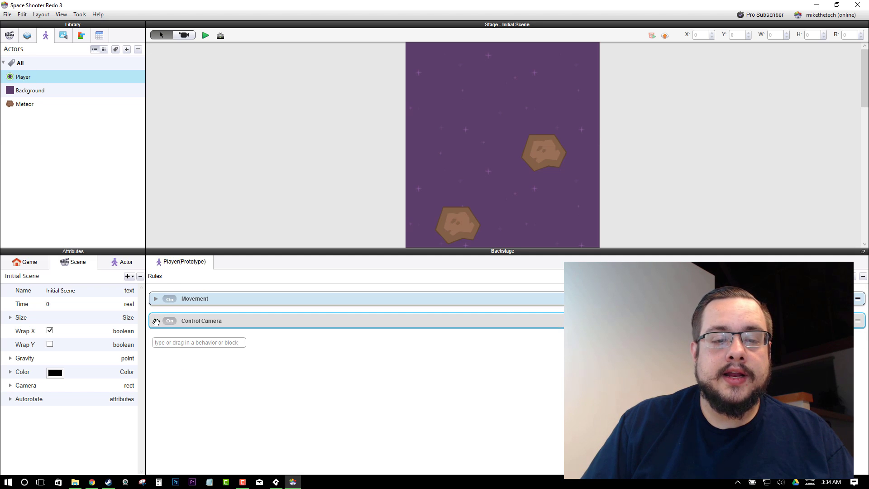
pyautogui.click(843, 276)
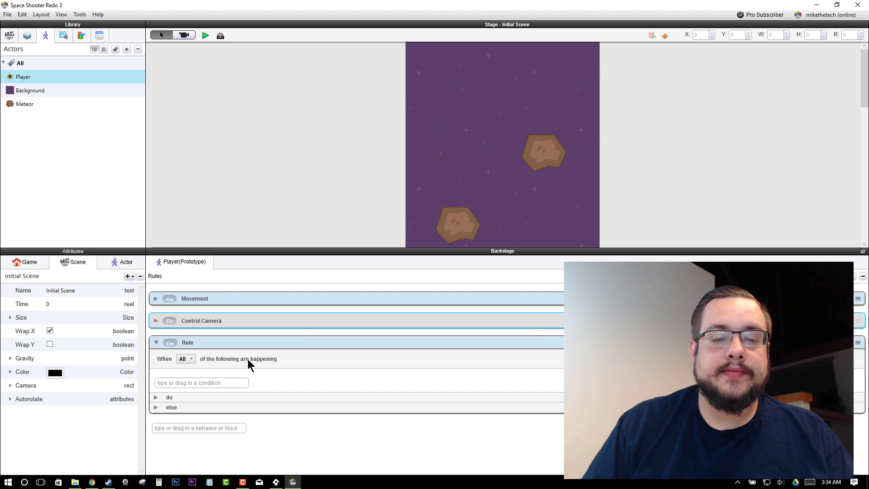
pyautogui.click(208, 382)
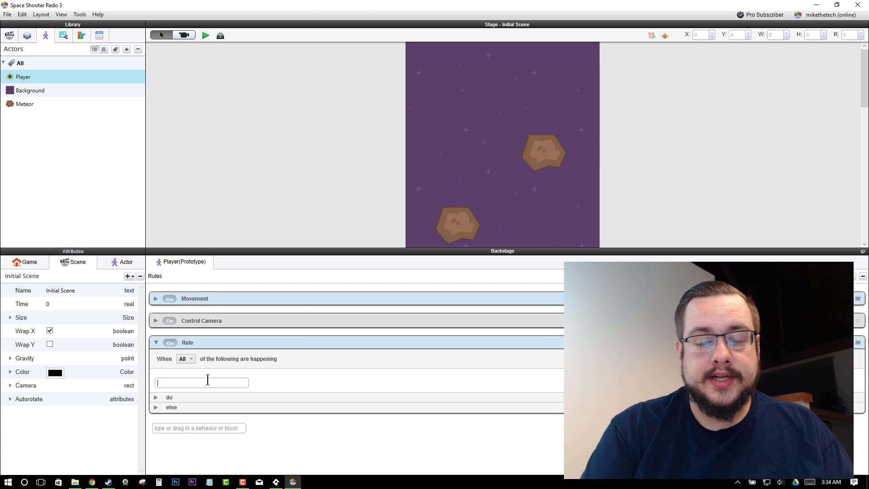
pyautogui.write('collision')
pyautogui.press('Return')
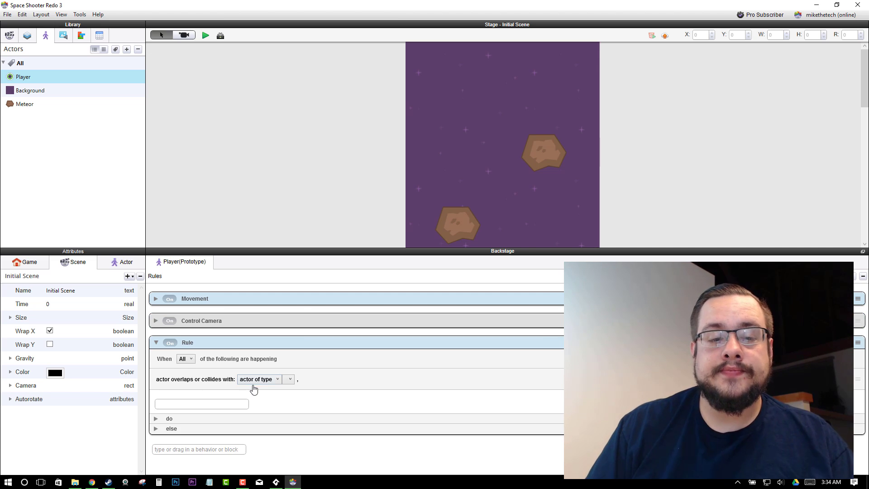
pyautogui.click(290, 381)
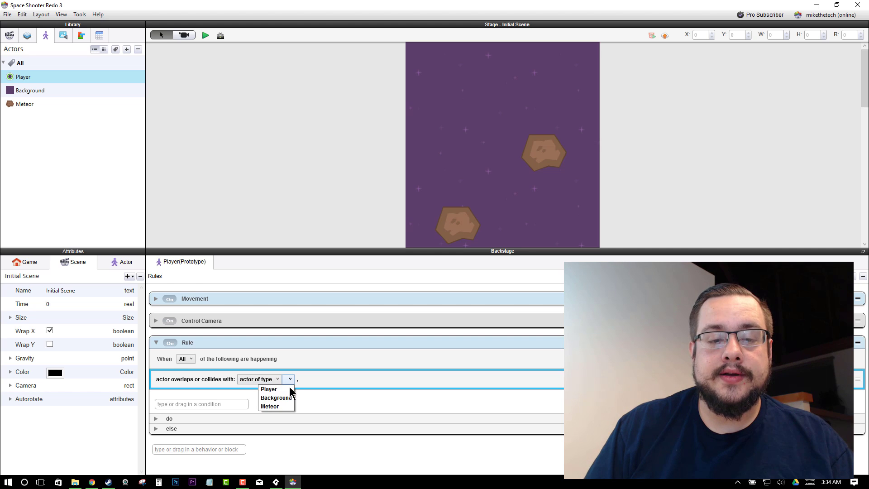
pyautogui.click(287, 406)
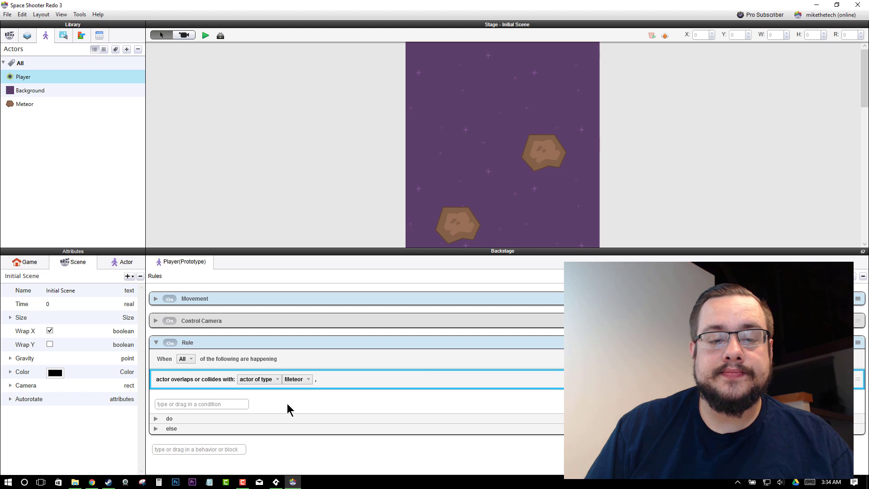
# - Add a Destroy behavior to the do section of the Player's meteor collision rule
pyautogui.click(156, 418)
pyautogui.click(188, 437)
pyautogui.write('destroy')
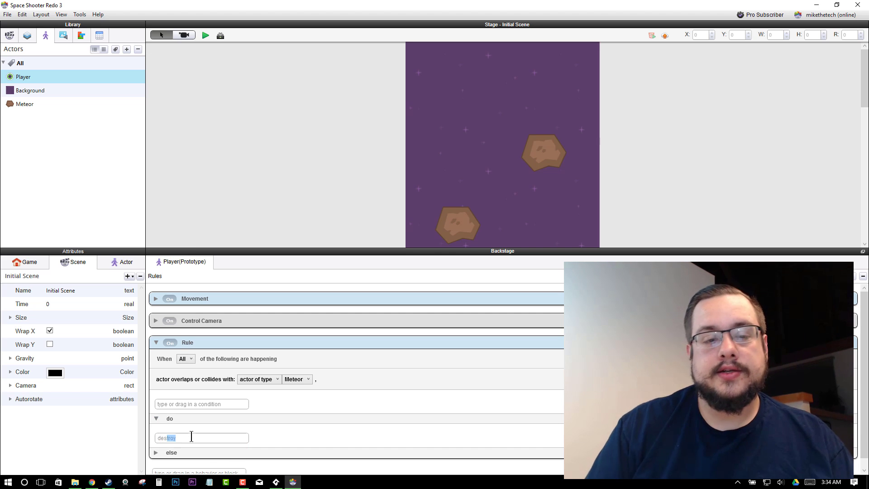
pyautogui.press('Return')
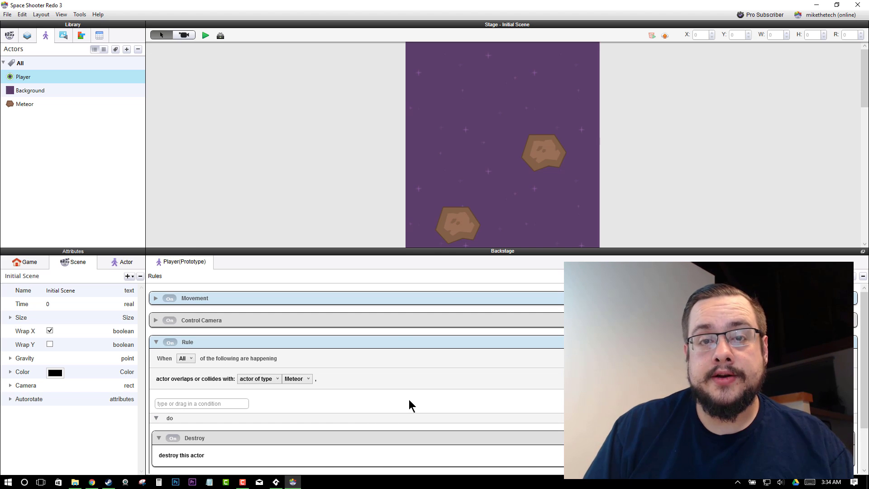
# - Name the collision rule "Rule - Collide with Meteor" and collapse it
pyautogui.doubleClick(186, 342)
pyautogui.write('C')
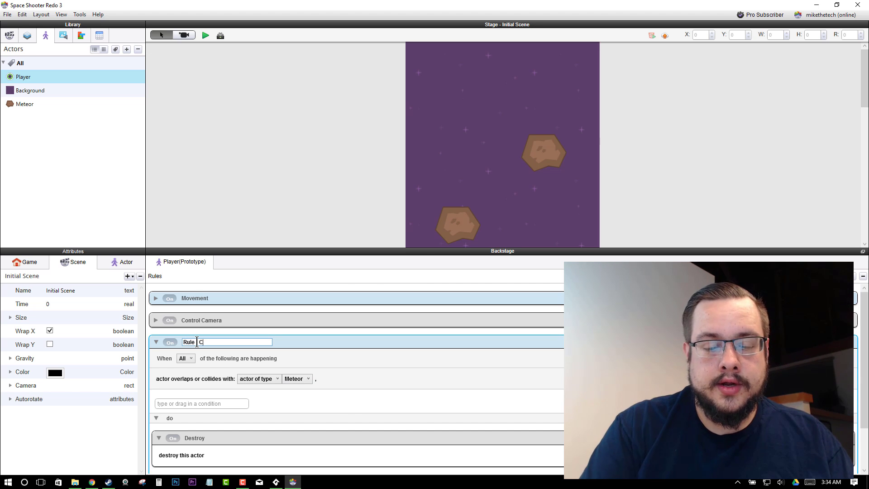
pyautogui.write('ollide with Met')
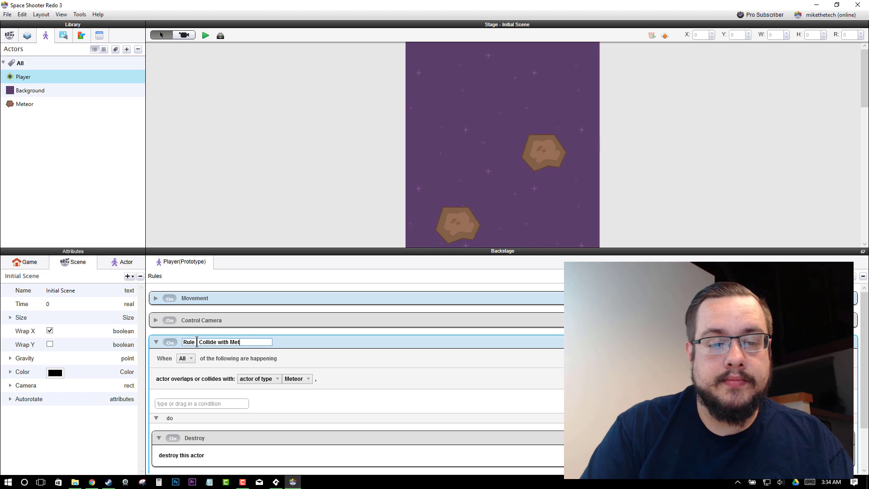
pyautogui.write('eor')
pyautogui.press('Return')
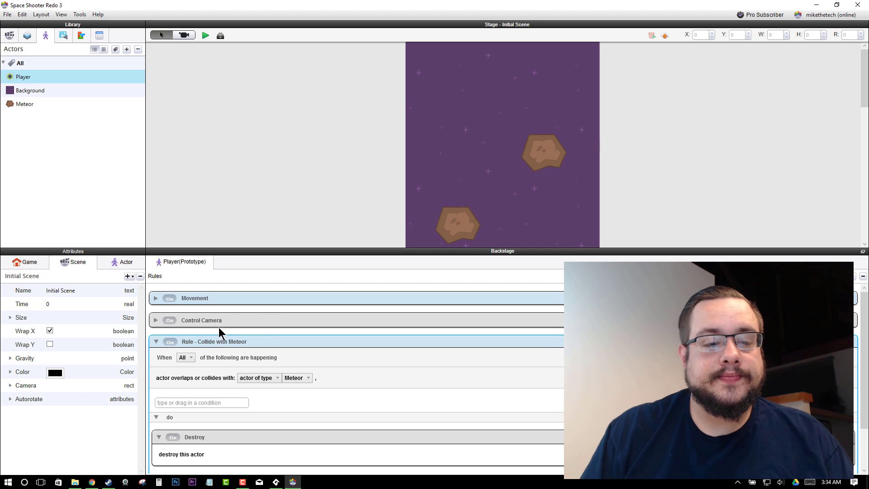
pyautogui.click(156, 341)
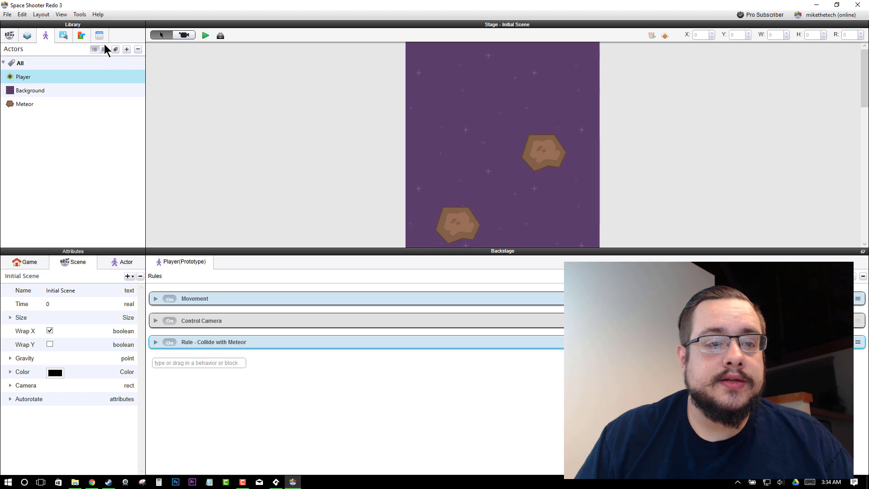
# - Import star_gold.png from the Power-ups folder of the SpaceShooterRedux PNG assets into the media library
pyautogui.click(64, 35)
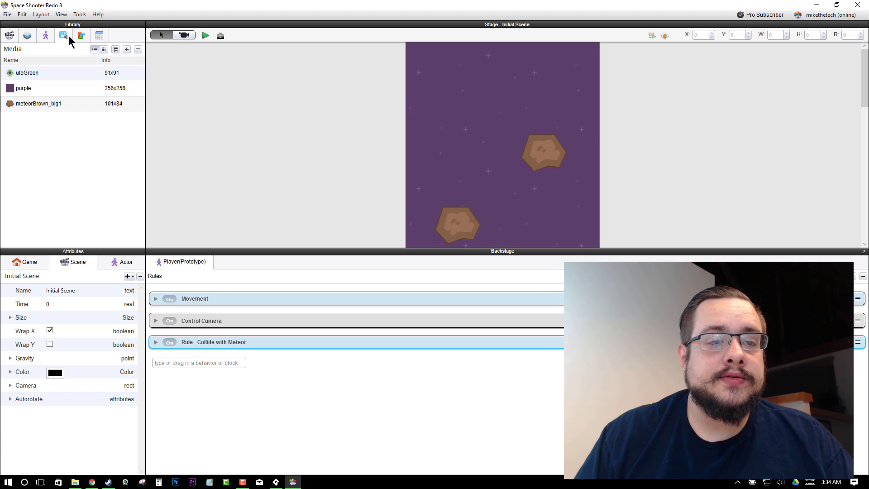
pyautogui.click(126, 50)
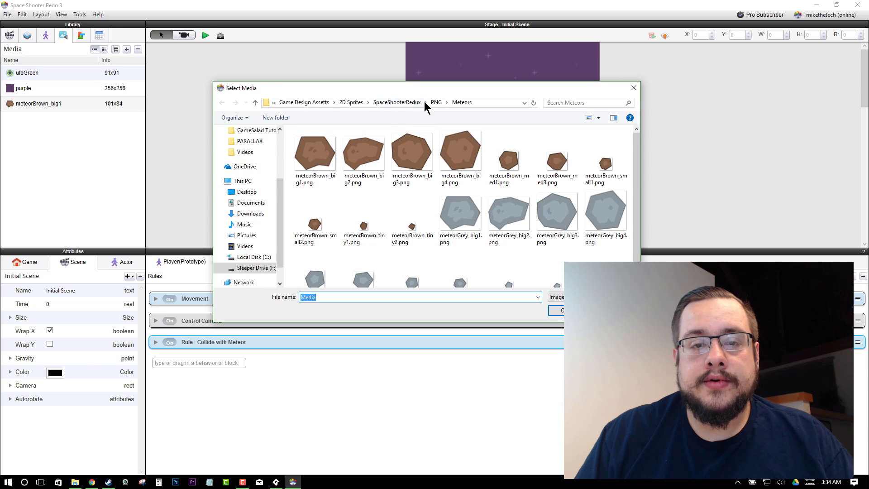
pyautogui.click(437, 102)
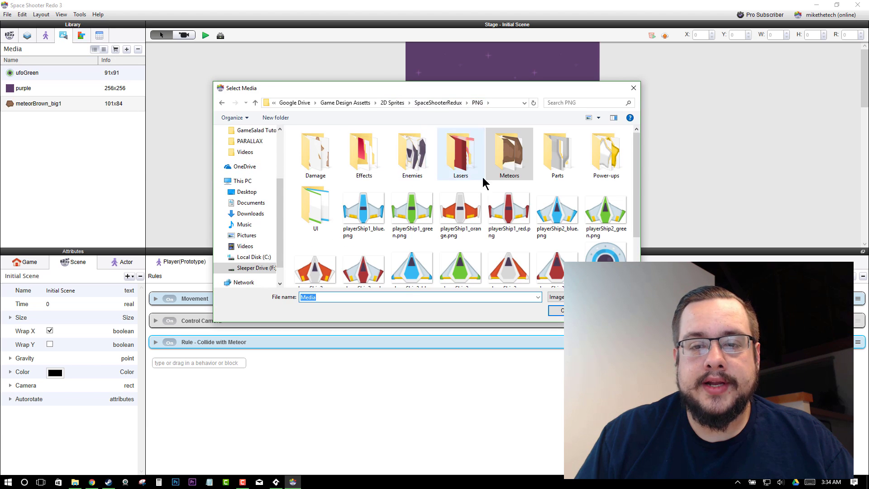
pyautogui.doubleClick(599, 150)
pyautogui.scroll(-3, 466, 173)
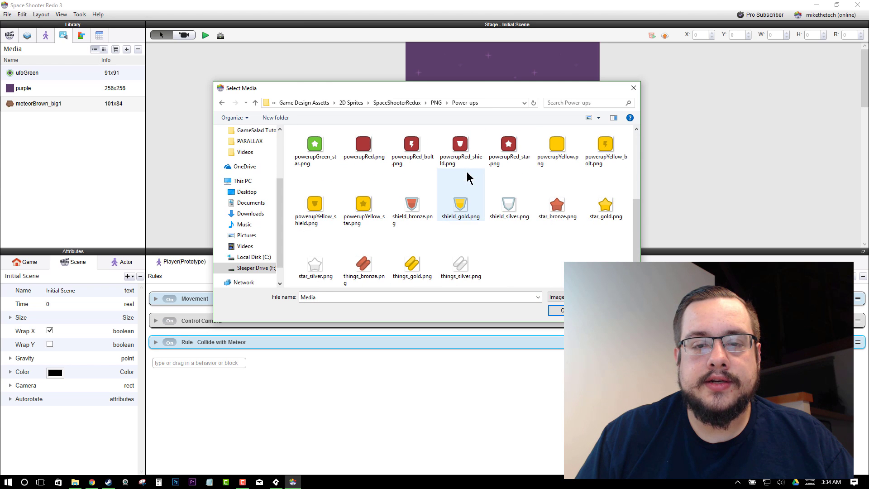
pyautogui.click(613, 209)
pyautogui.doubleClick(613, 209)
pyautogui.click(470, 275)
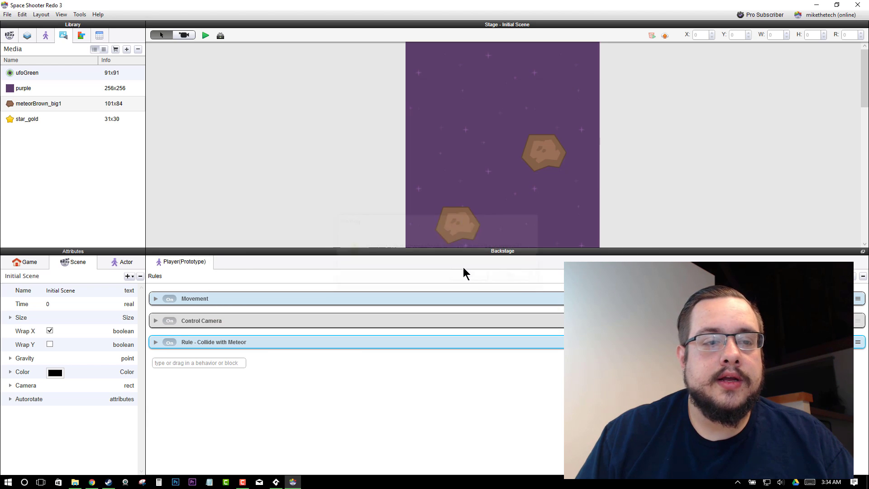
# - Create an actor from the star_gold image and place it near the top centre of the scene at about X 196, Y 1436
pyautogui.moveTo(53, 121); pyautogui.dragTo(323, 131)
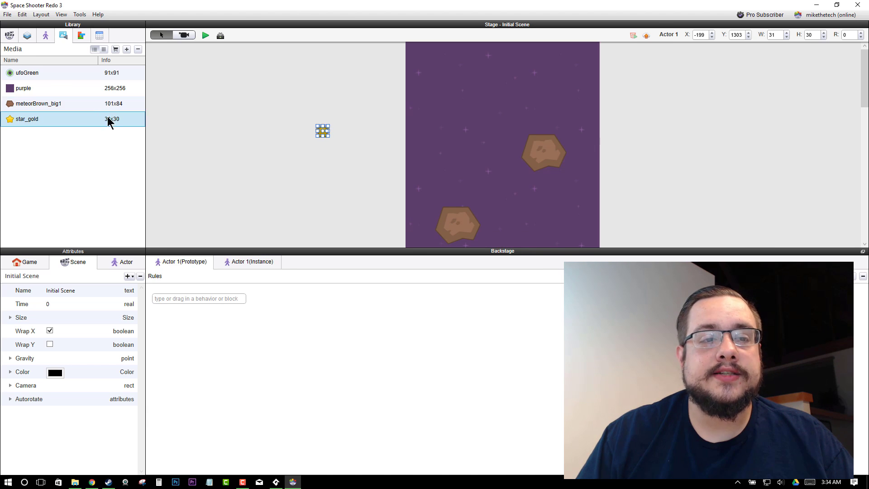
pyautogui.click(46, 36)
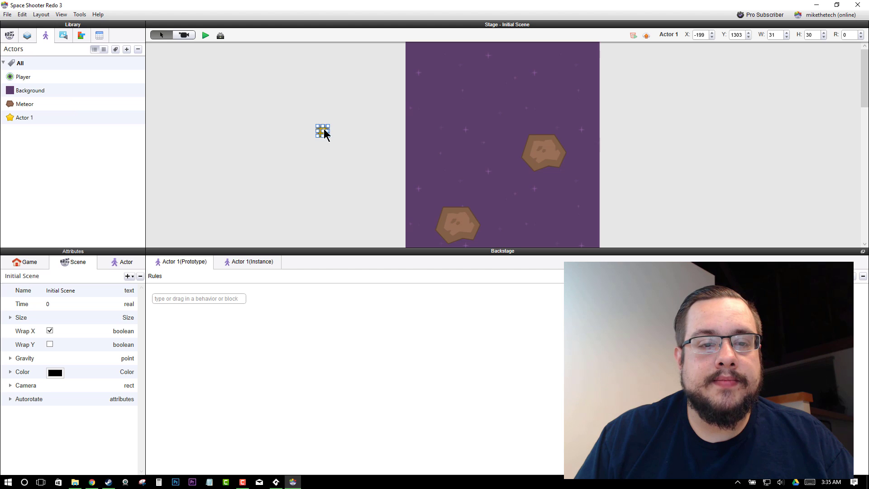
pyautogui.moveTo(322, 133); pyautogui.dragTo(502, 72)
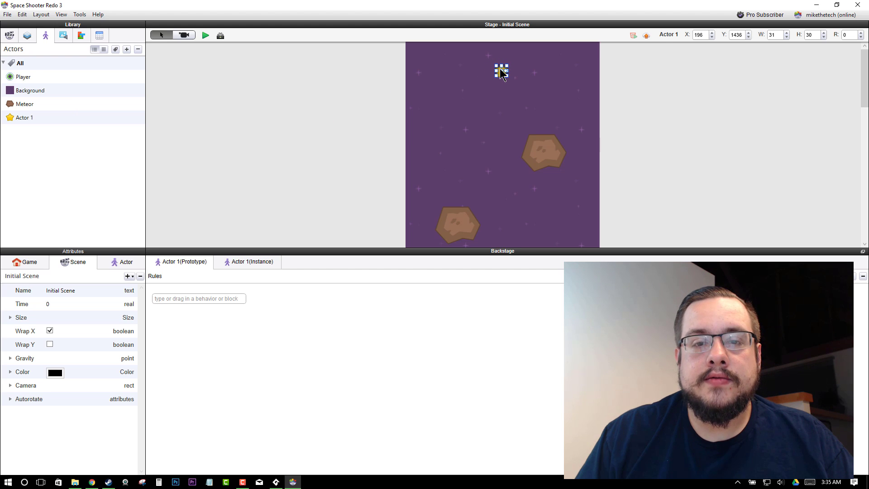
pyautogui.click(346, 93)
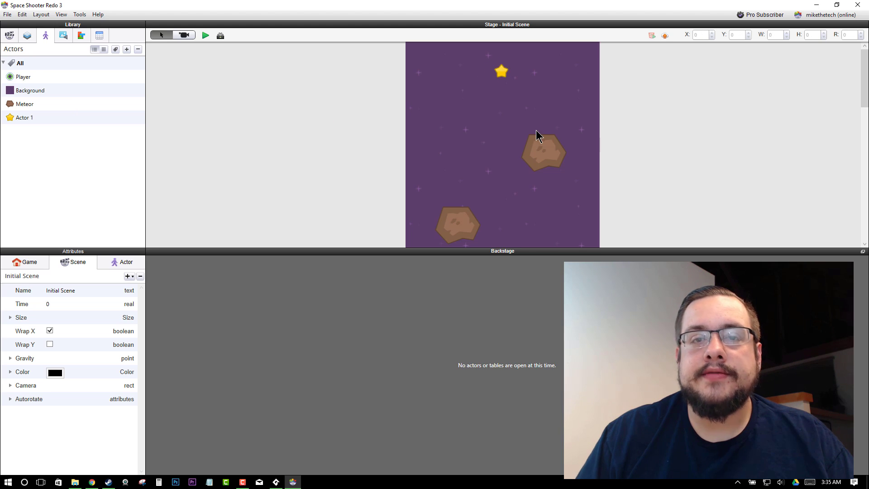
# - Rename the star actor as Win
pyautogui.doubleClick(28, 118)
pyautogui.write('Win')
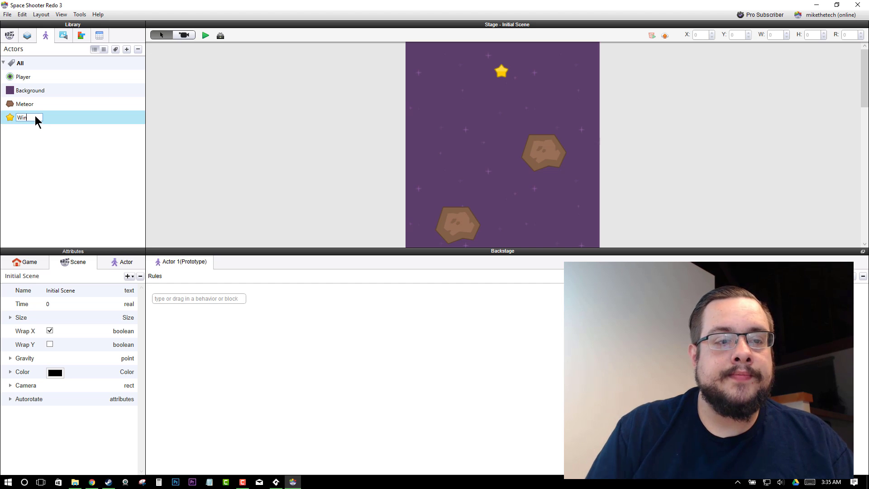
pyautogui.press('Return')
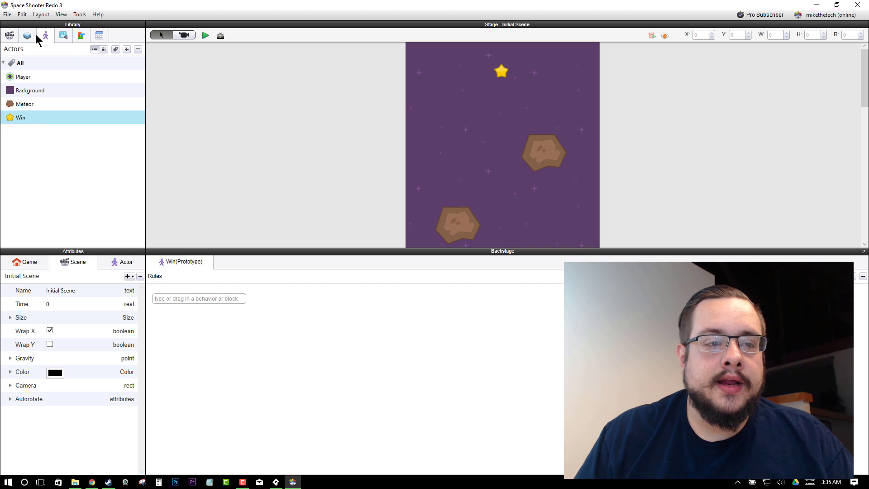
# - Add a rule to the Player prototype with the condition that the actor overlaps or collides with an actor of type Win
pyautogui.click(31, 78)
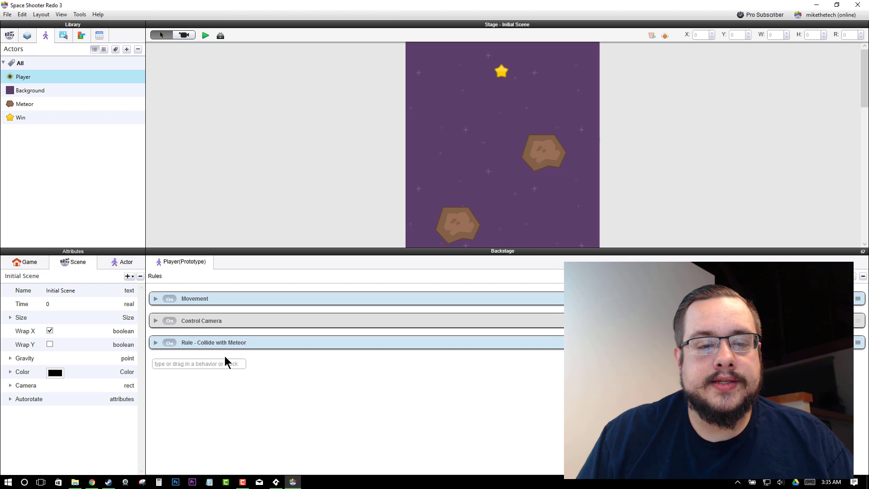
pyautogui.click(207, 364)
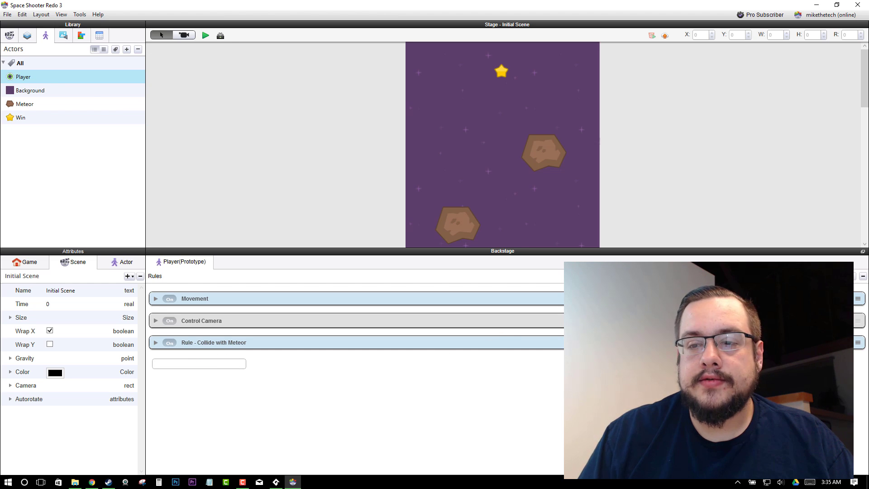
pyautogui.write('rule')
pyautogui.press('Return')
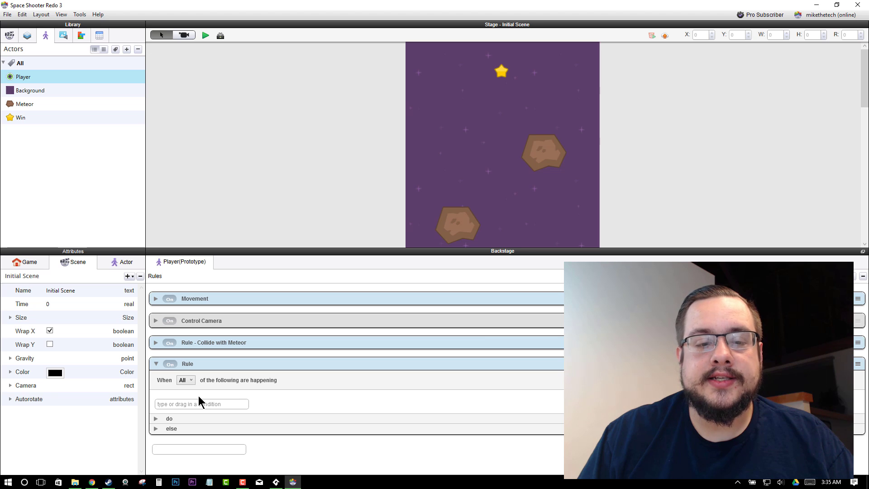
pyautogui.click(199, 402)
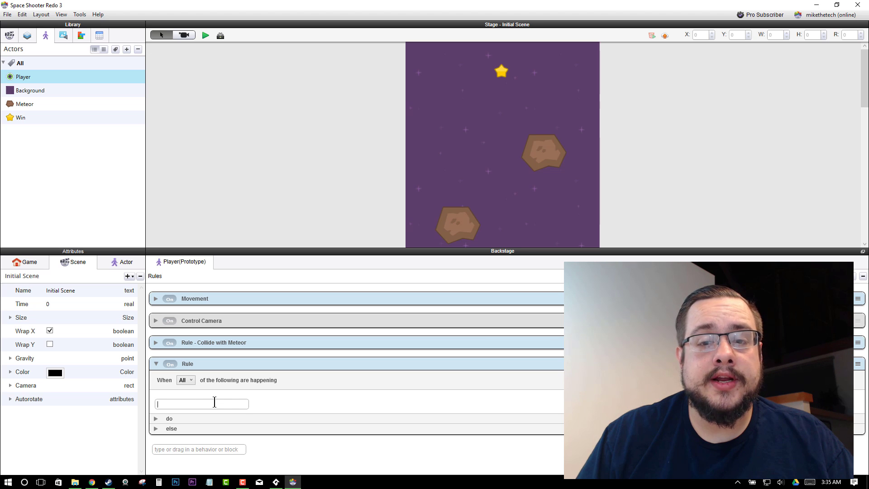
pyautogui.write('coll')
pyautogui.press('Return')
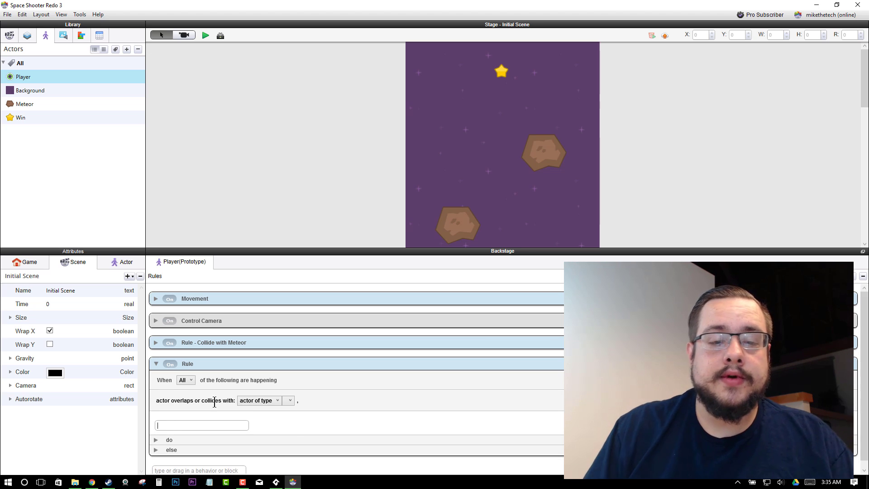
pyautogui.click(280, 436)
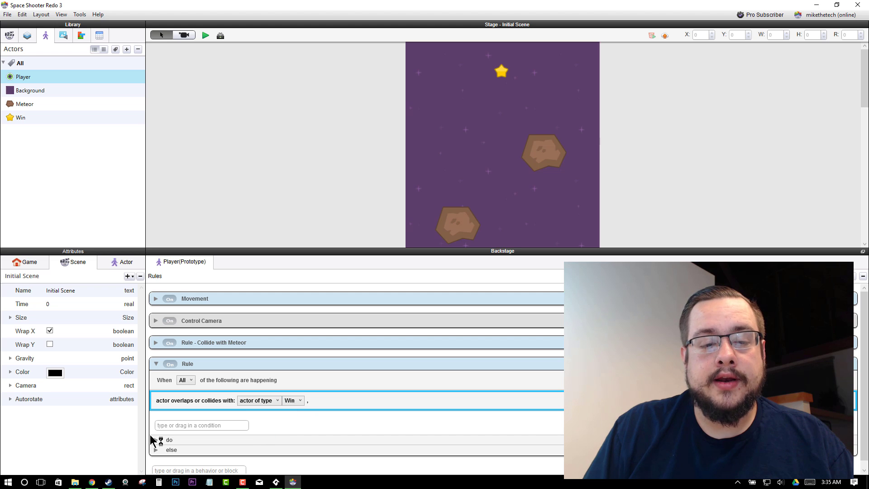
# - Add a Change Scene behavior to the new rule's do section, going to Next Scene with No ad
pyautogui.click(156, 440)
pyautogui.scroll(-1, 235, 430)
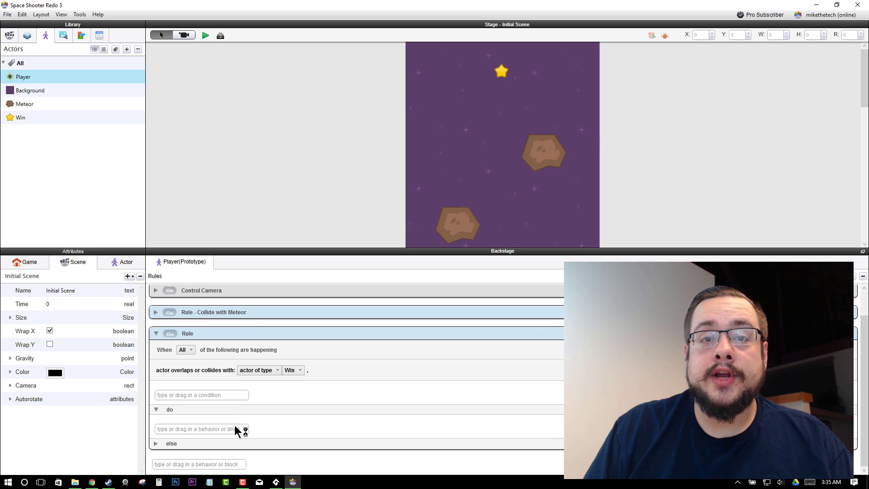
pyautogui.click(185, 429)
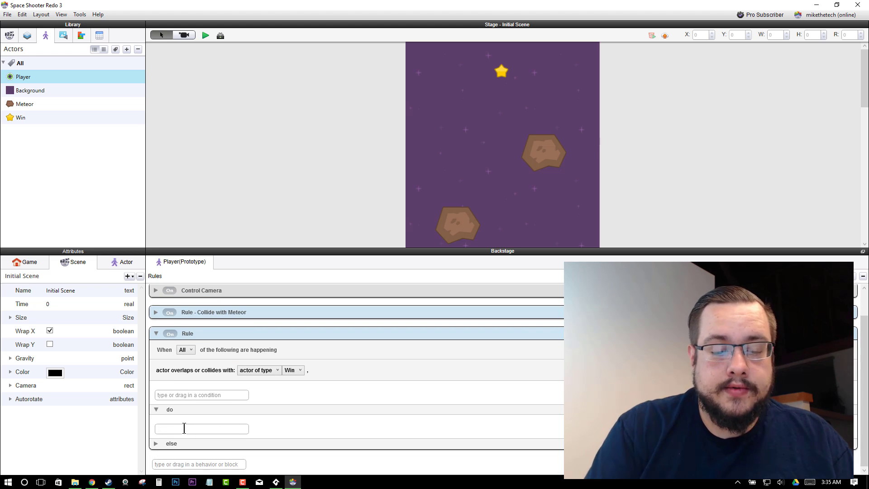
pyautogui.write('change Attribute')
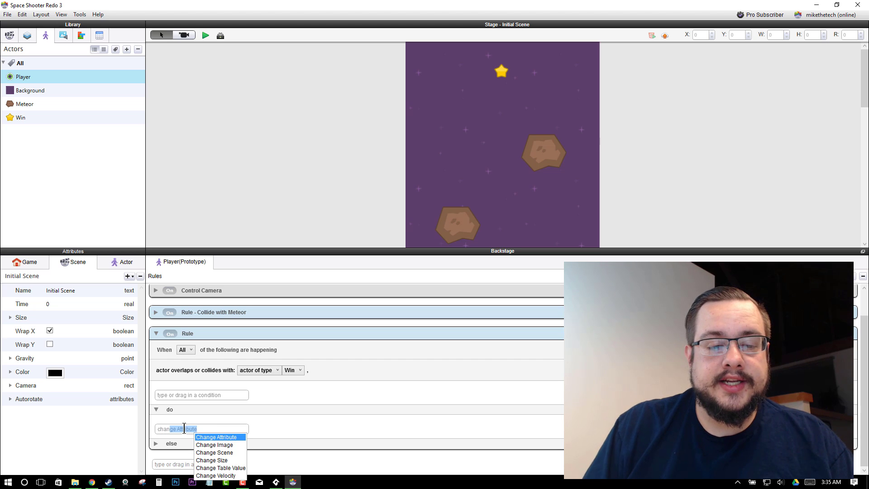
pyautogui.click(222, 452)
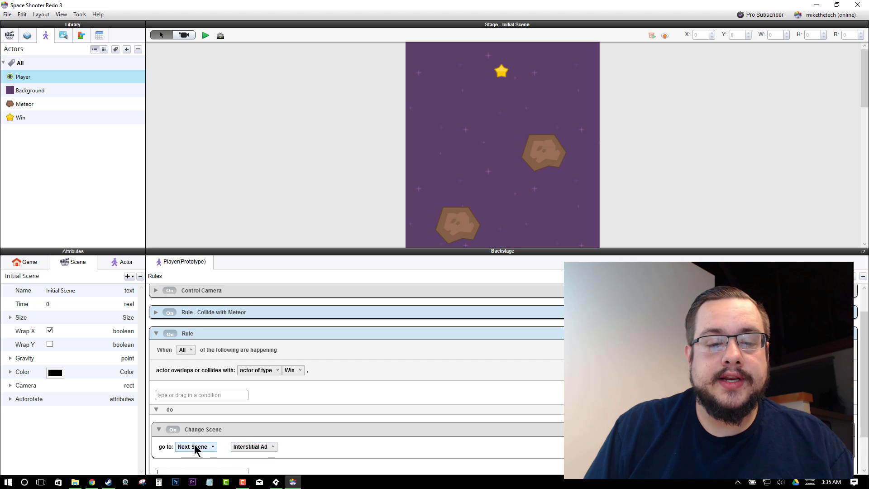
pyautogui.click(270, 447)
pyautogui.click(259, 454)
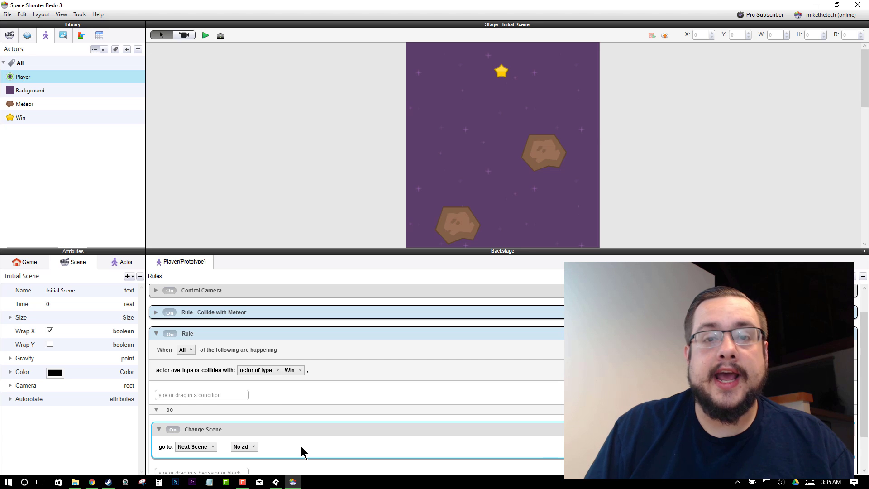
# - Name the Player's new collision rule "Rule - Collide with Win"
pyautogui.doubleClick(194, 333)
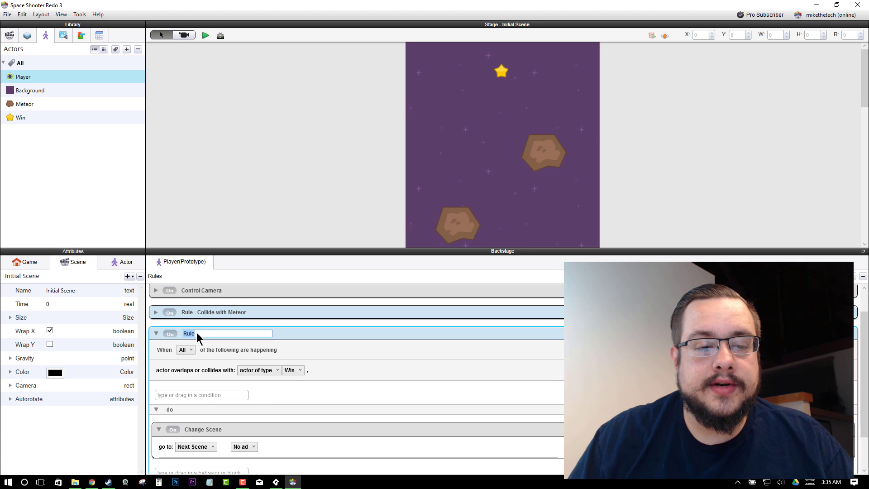
pyautogui.click(202, 333)
pyautogui.write('- Coll')
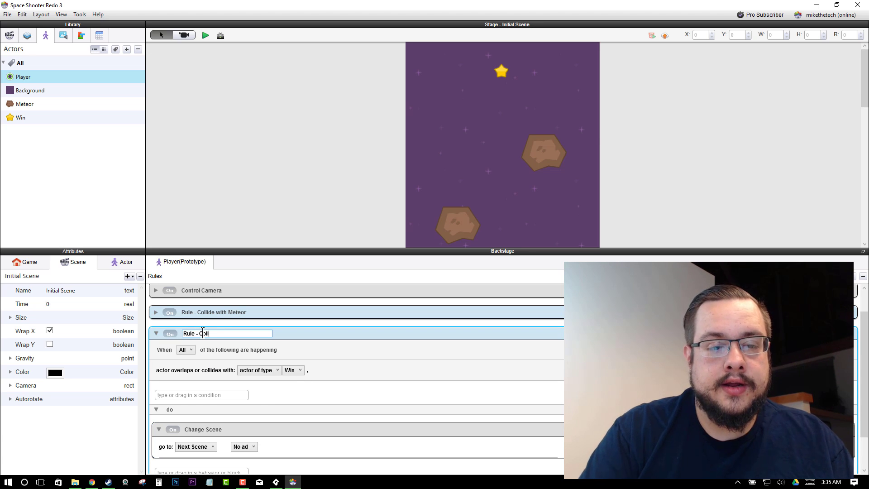
pyautogui.write('ide with Win')
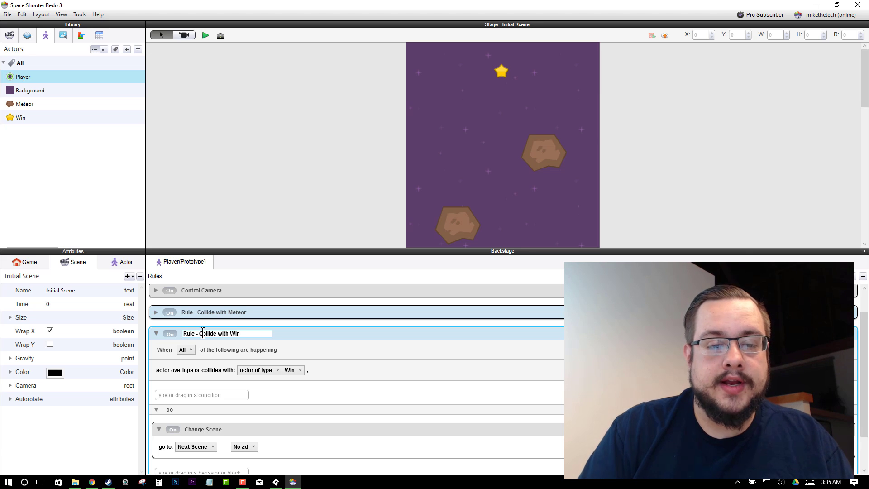
pyautogui.press('Return')
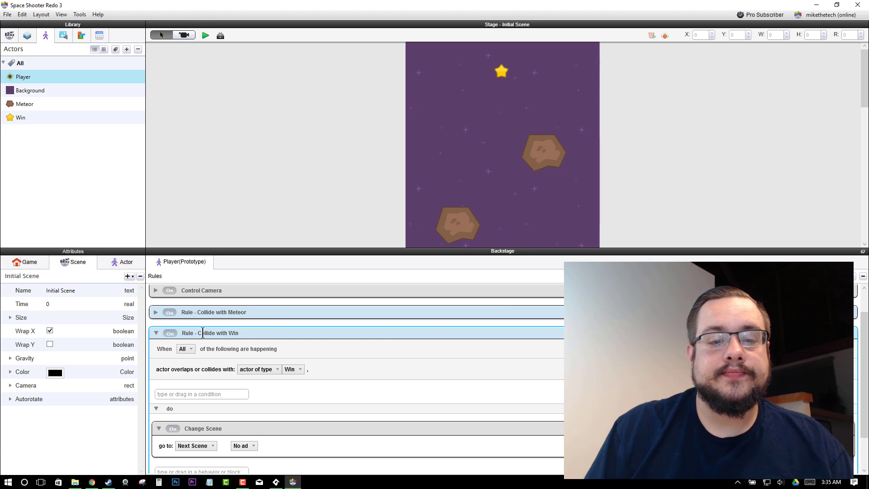
# - Preview the game, restart it once, and steer the player around the meteors toward the gold star
pyautogui.click(202, 35)
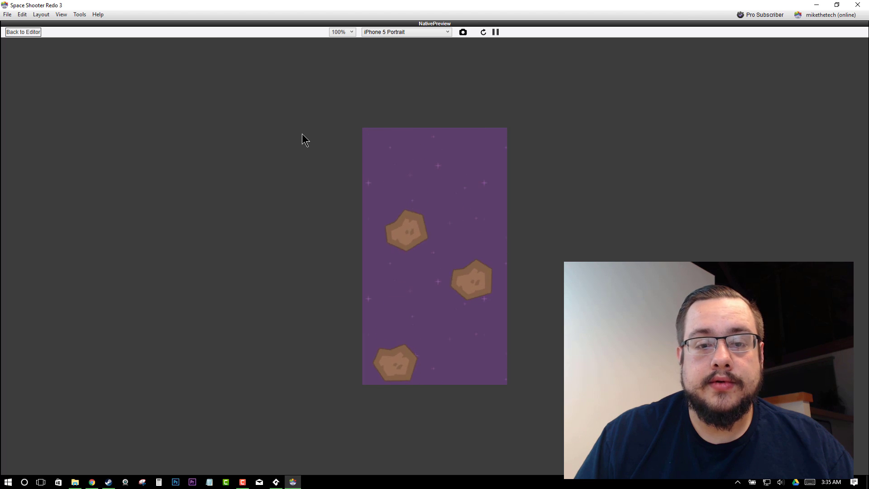
pyautogui.click(483, 32)
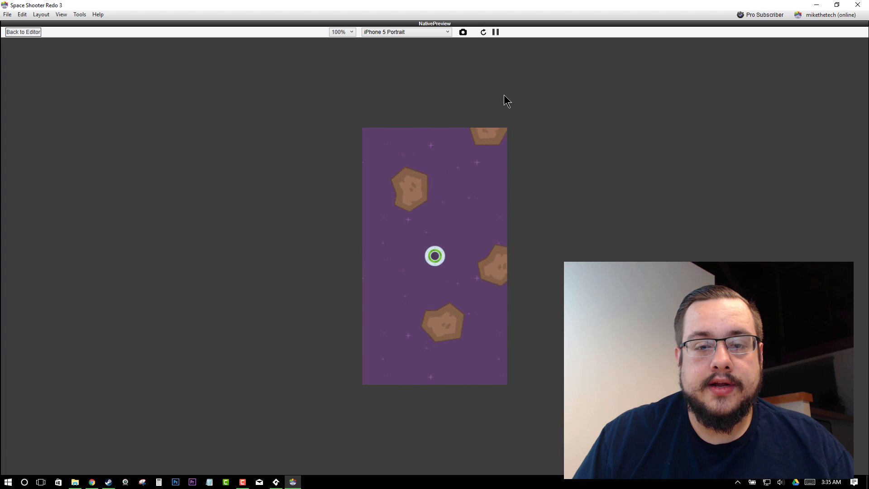
pyautogui.press('Left')
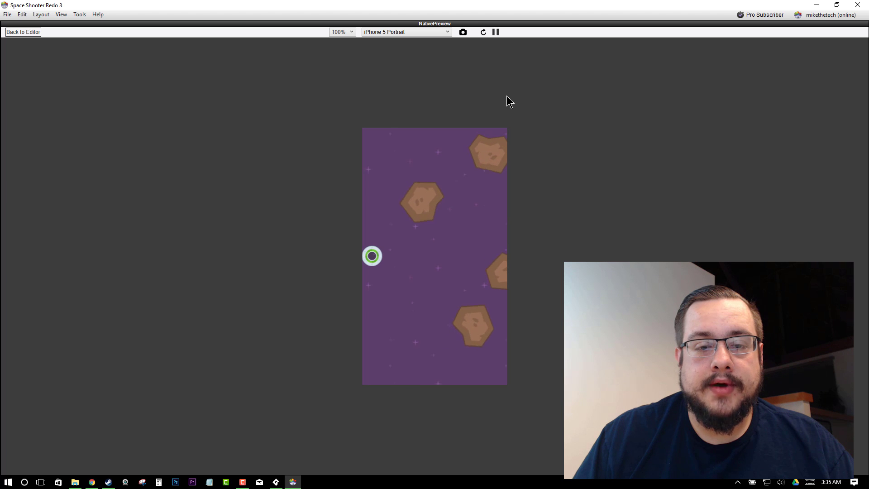
pyautogui.press('Right')
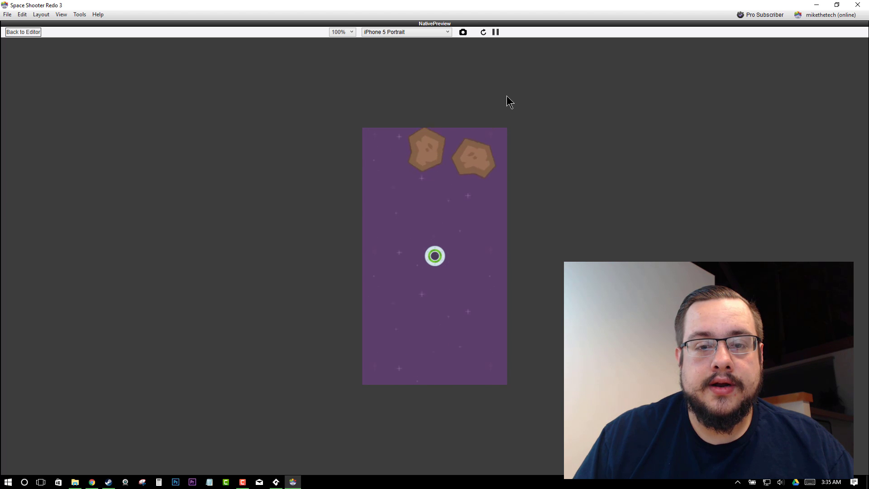
pyautogui.press('Left')
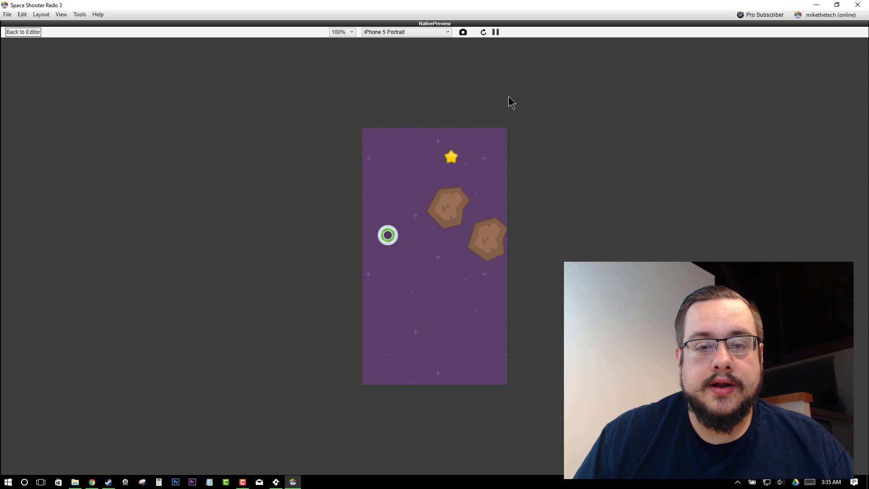
pyautogui.press('Up')
pyautogui.press('Right')
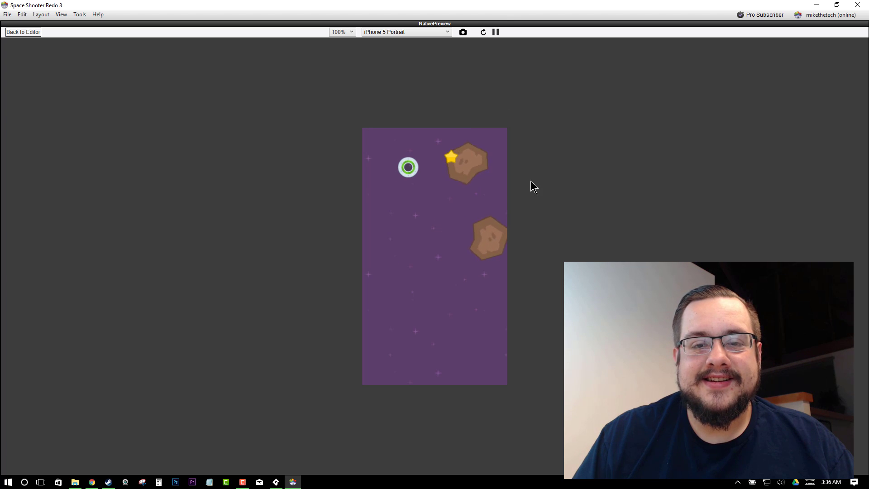
pyautogui.press('Right')
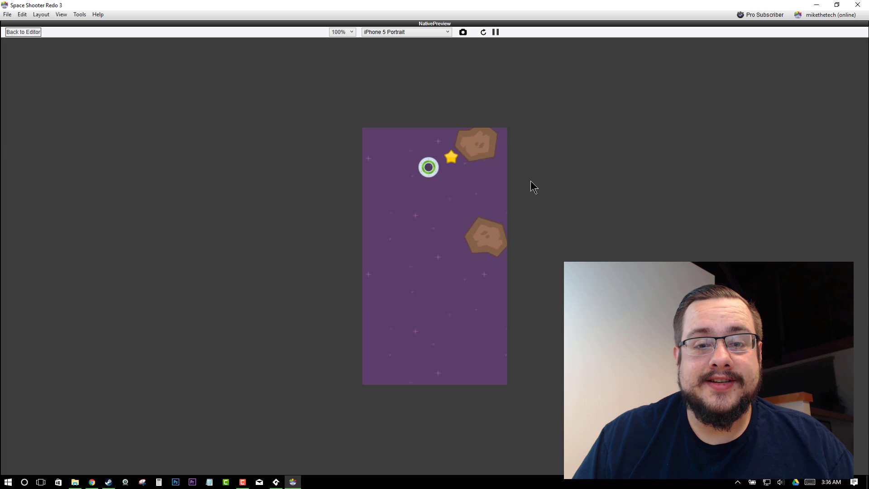